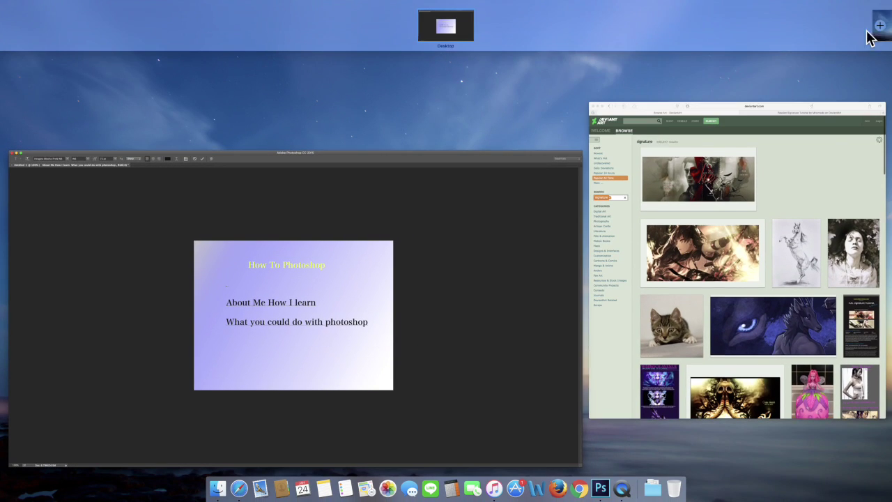
- Switch to Safari and examine the popular DeviantArt results for "signature" as examples of Photoshop artwork
{"action": "left_click", "coordinate": [807, 193]}
{"action": "double_click", "coordinate": [516, 69]}
{"action": "mouse_move", "coordinate": [627, 112]}
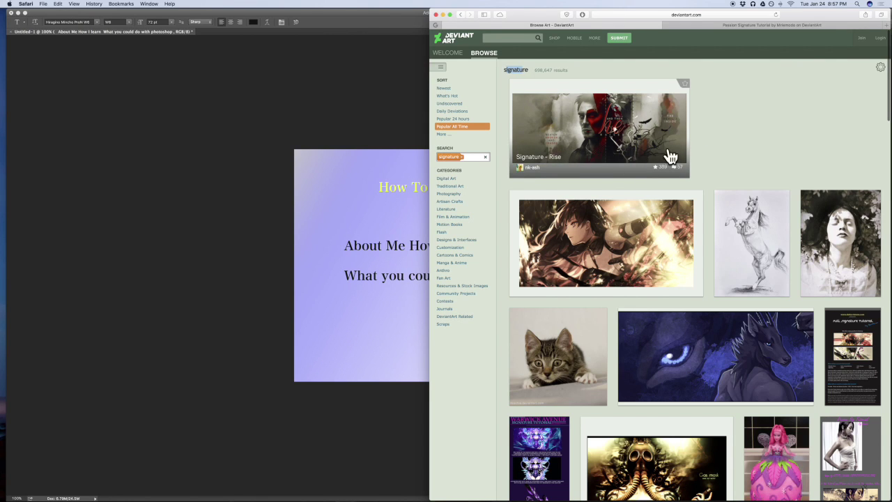
{"action": "scroll", "coordinate": [637, 157], "scroll_direction": "down", "scroll_amount": 1}
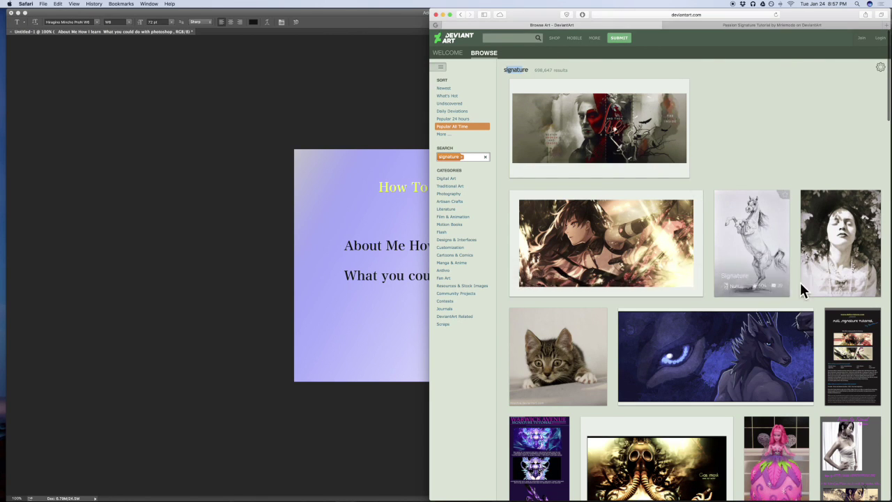
{"action": "scroll", "coordinate": [664, 237], "scroll_direction": "down", "scroll_amount": 1}
{"action": "scroll", "coordinate": [665, 237], "scroll_direction": "down", "scroll_amount": 1}
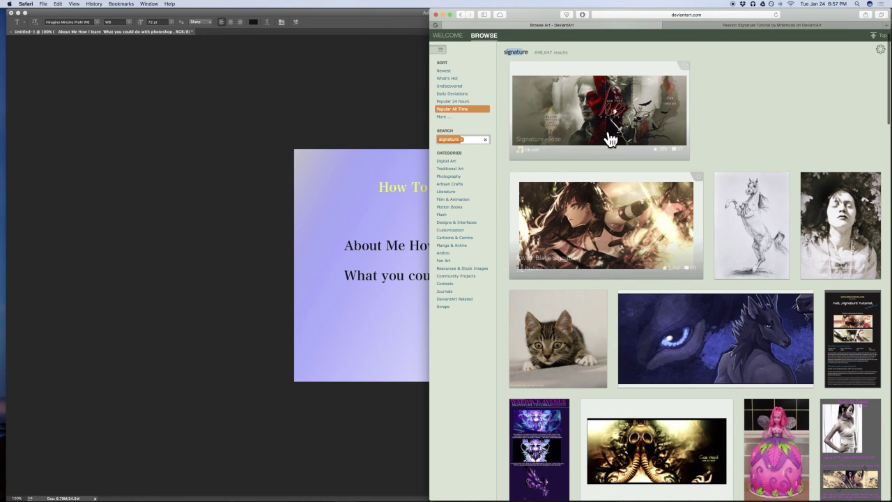
{"action": "scroll", "coordinate": [609, 239], "scroll_direction": "down", "scroll_amount": 5}
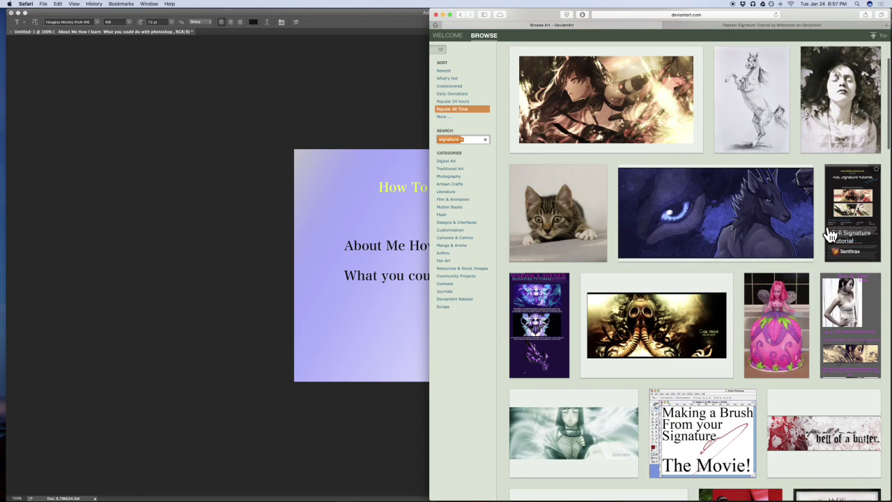
{"action": "scroll", "coordinate": [805, 230], "scroll_direction": "down", "scroll_amount": 1}
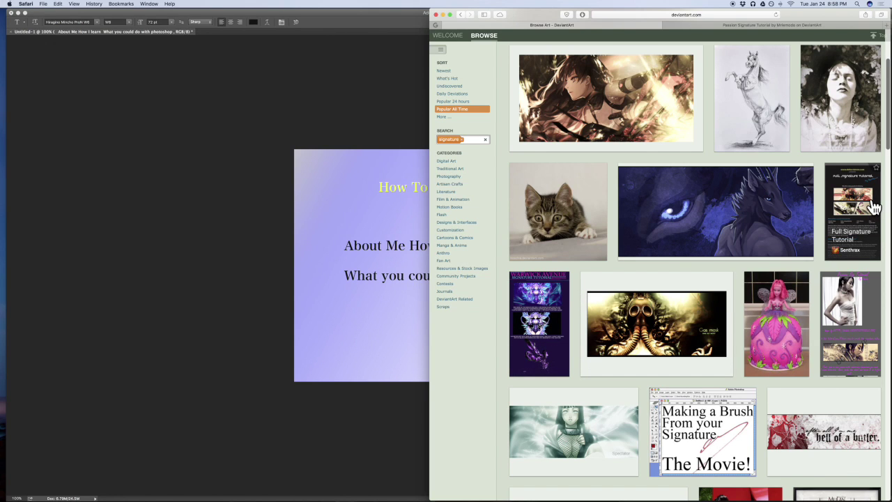
{"action": "scroll", "coordinate": [840, 283], "scroll_direction": "down", "scroll_amount": 1}
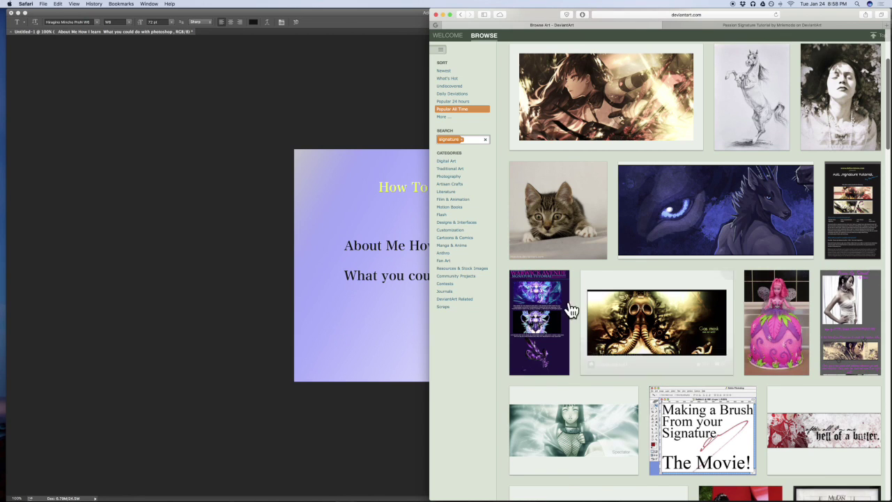
{"action": "scroll", "coordinate": [837, 248], "scroll_direction": "down", "scroll_amount": 2}
{"action": "scroll", "coordinate": [839, 248], "scroll_direction": "down", "scroll_amount": 3}
{"action": "scroll", "coordinate": [839, 249], "scroll_direction": "down", "scroll_amount": 5}
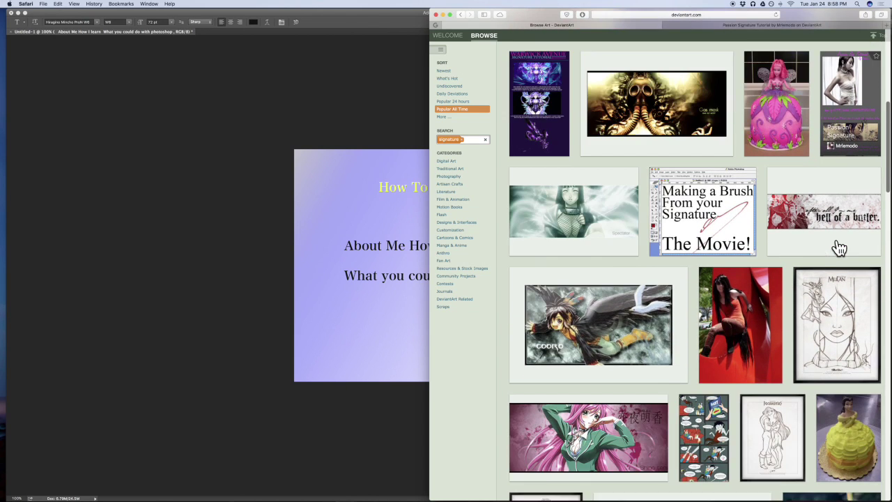
{"action": "scroll", "coordinate": [575, 244], "scroll_direction": "down", "scroll_amount": 2}
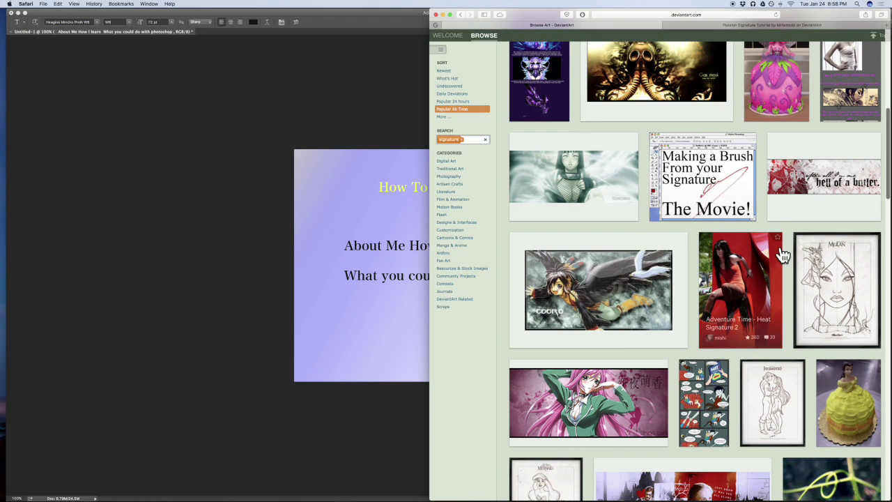
{"action": "scroll", "coordinate": [784, 255], "scroll_direction": "down", "scroll_amount": 4}
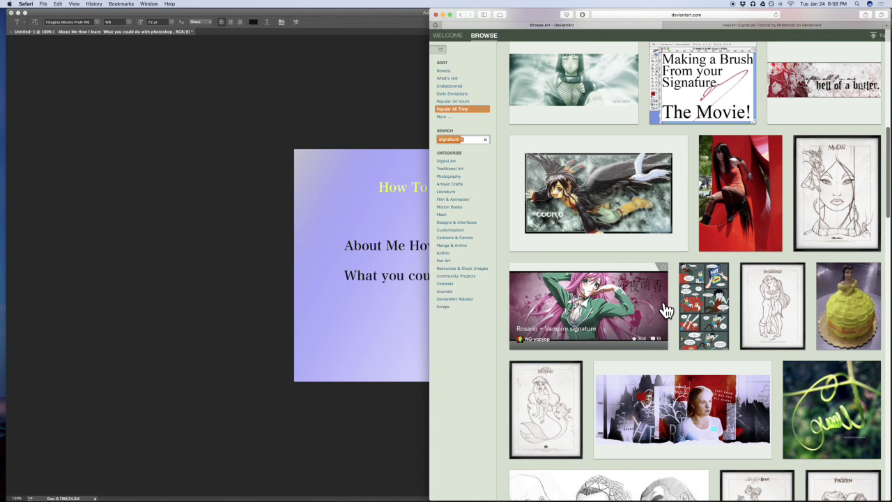
{"action": "scroll", "coordinate": [663, 309], "scroll_direction": "down", "scroll_amount": 12}
{"action": "scroll", "coordinate": [663, 309], "scroll_direction": "up", "scroll_amount": 5}
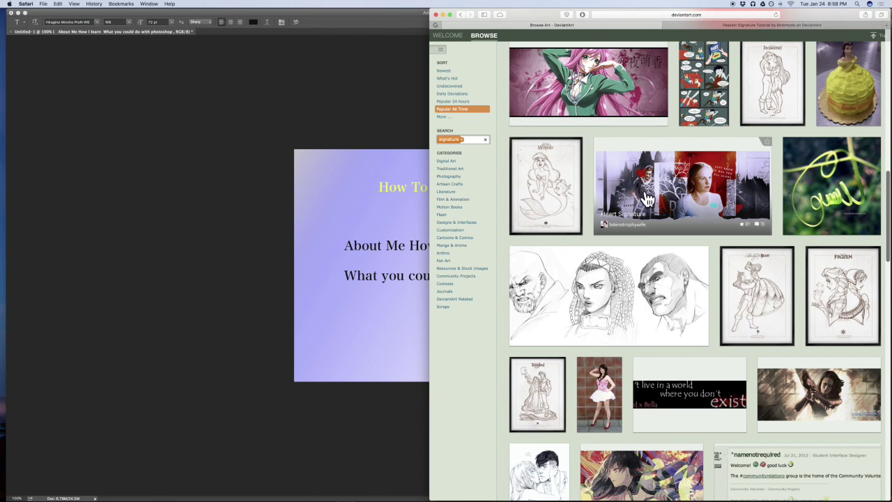
{"action": "scroll", "coordinate": [646, 230], "scroll_direction": "down", "scroll_amount": 5}
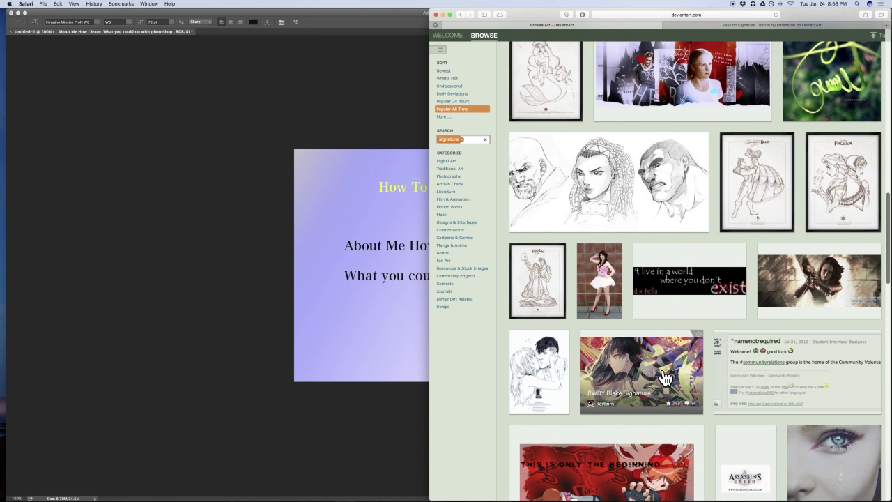
{"action": "scroll", "coordinate": [697, 385], "scroll_direction": "down", "scroll_amount": 5}
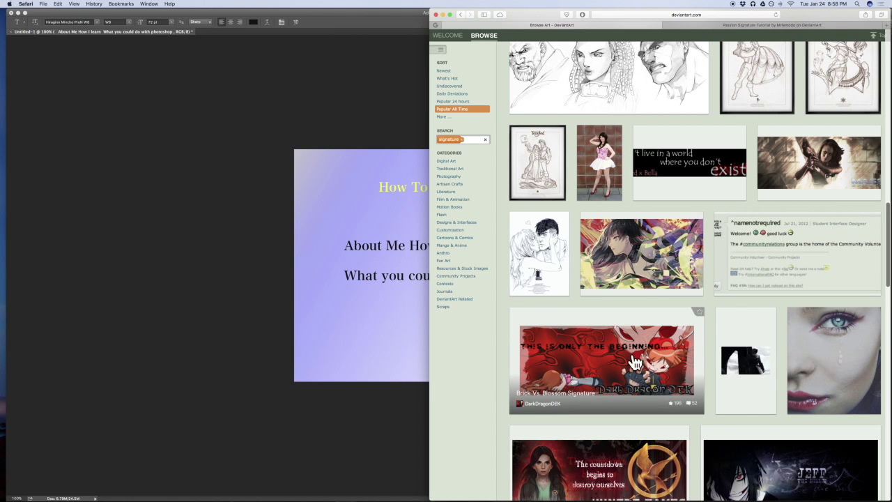
{"action": "scroll", "coordinate": [670, 377], "scroll_direction": "down", "scroll_amount": 5}
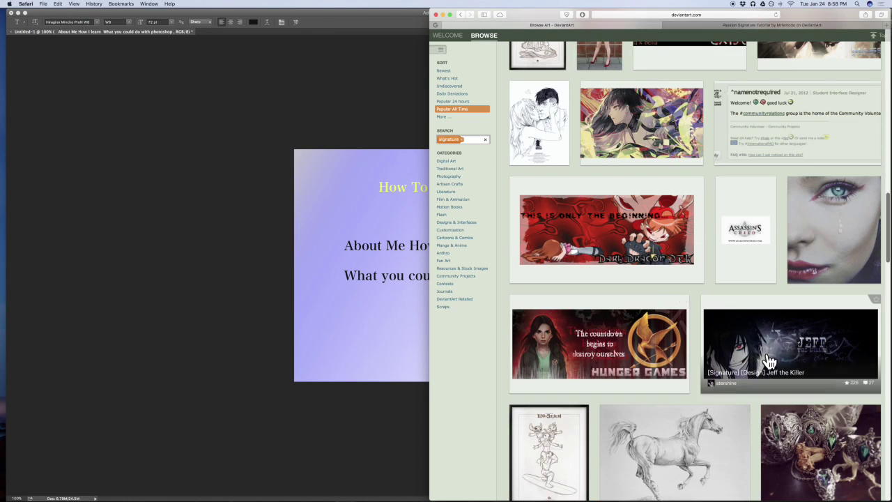
{"action": "scroll", "coordinate": [698, 362], "scroll_direction": "down", "scroll_amount": 6}
{"action": "left_click", "coordinate": [281, 239]}
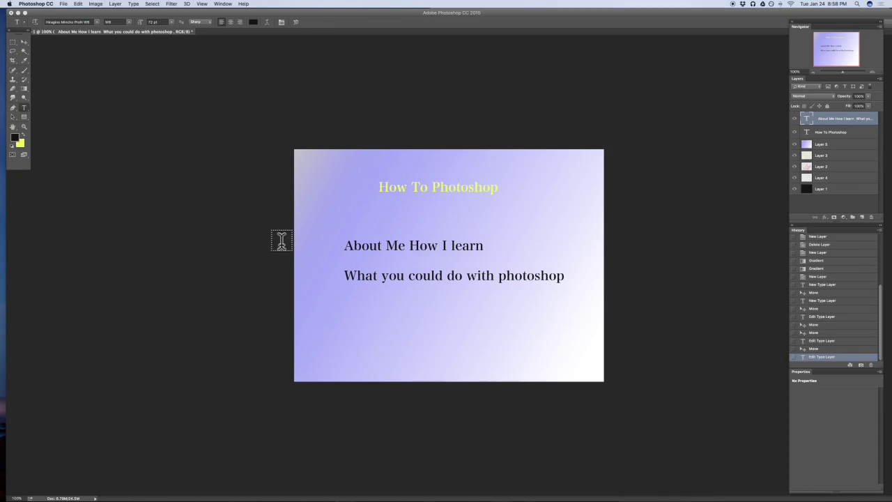
{"action": "left_click_drag", "start_coordinate": [488, 247], "coordinate": [455, 245]}
{"action": "left_click_drag", "start_coordinate": [382, 246], "coordinate": [344, 245]}
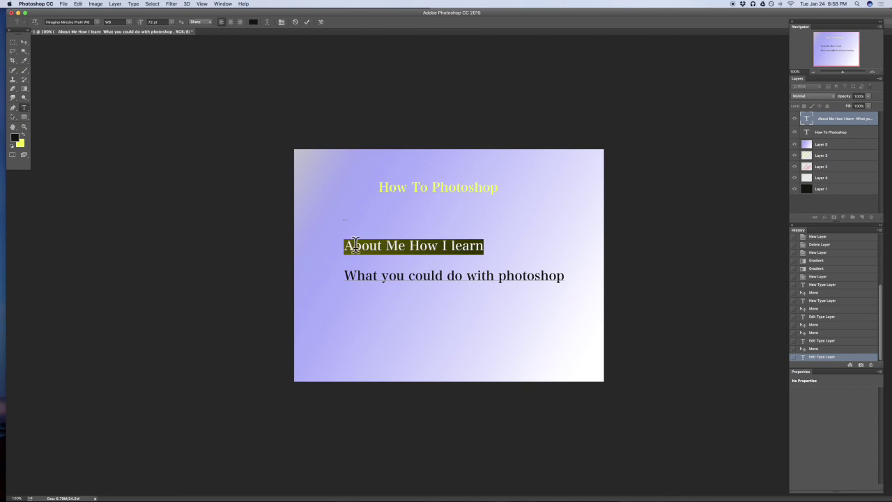
{"action": "left_click", "coordinate": [475, 244]}
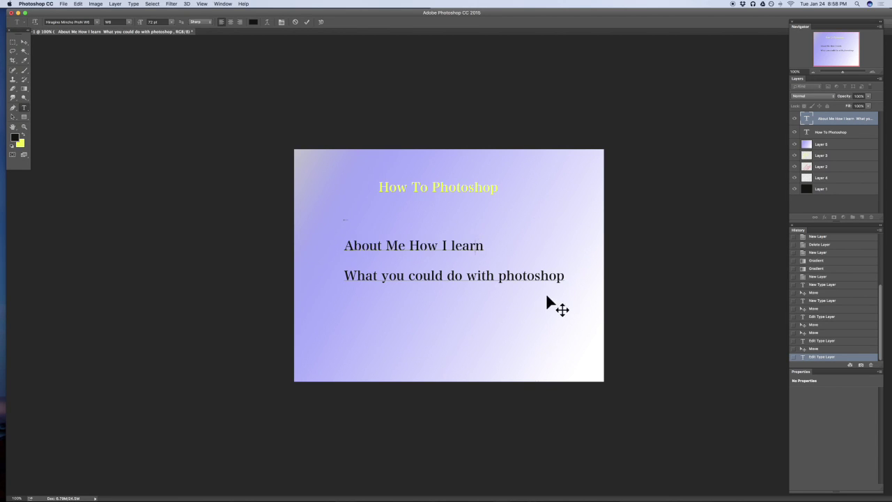
- Return to the DeviantArt signature gallery in Safari and review the banners back up to the first results
{"action": "key", "text": "ctrl+Up"}
{"action": "left_click", "coordinate": [675, 233]}
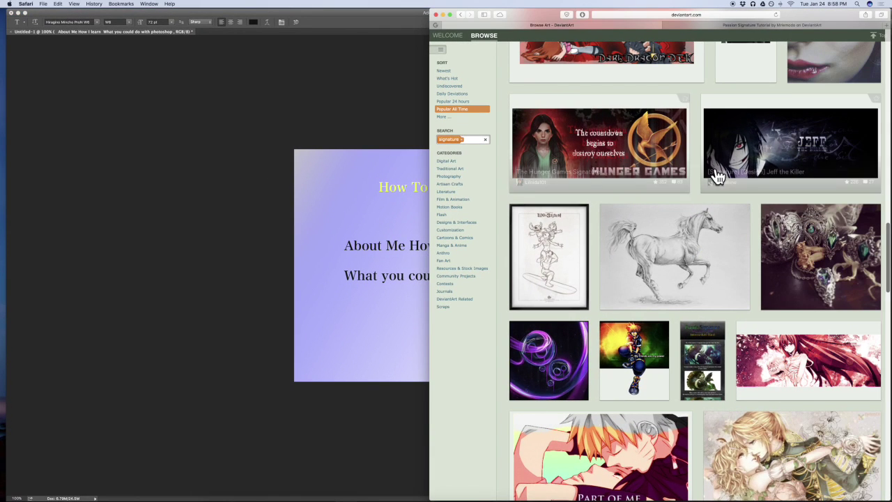
{"action": "scroll", "coordinate": [718, 178], "scroll_direction": "up", "scroll_amount": 2}
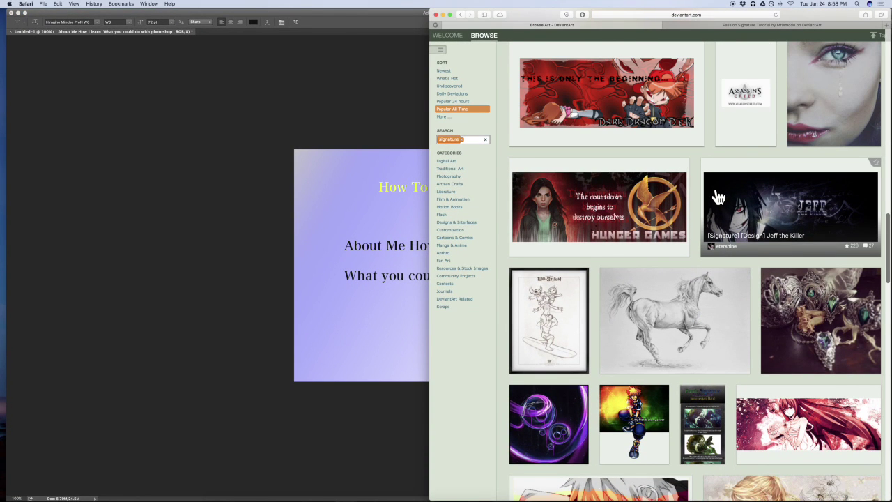
{"action": "scroll", "coordinate": [718, 198], "scroll_direction": "up", "scroll_amount": 3}
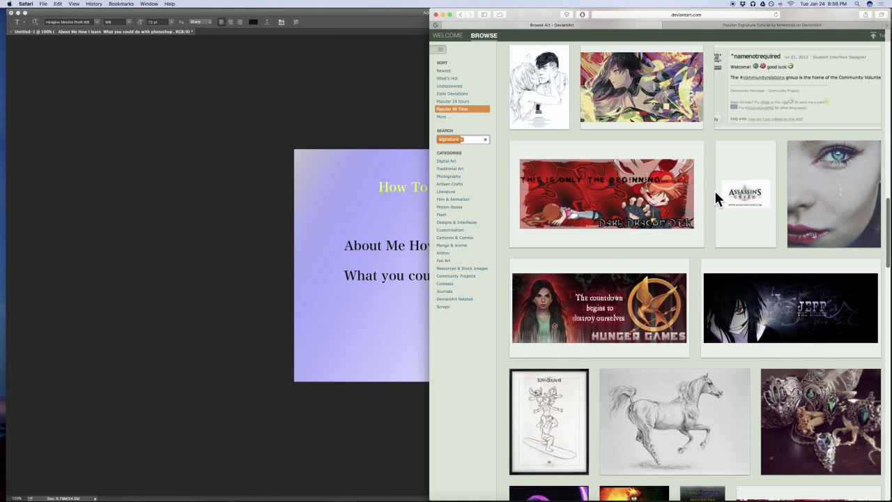
{"action": "scroll", "coordinate": [716, 198], "scroll_direction": "up", "scroll_amount": 6}
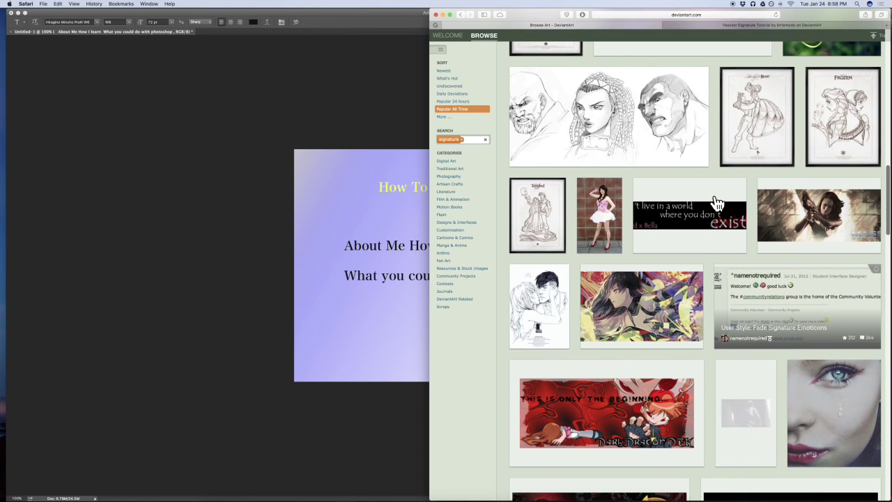
{"action": "scroll", "coordinate": [716, 202], "scroll_direction": "up", "scroll_amount": 4}
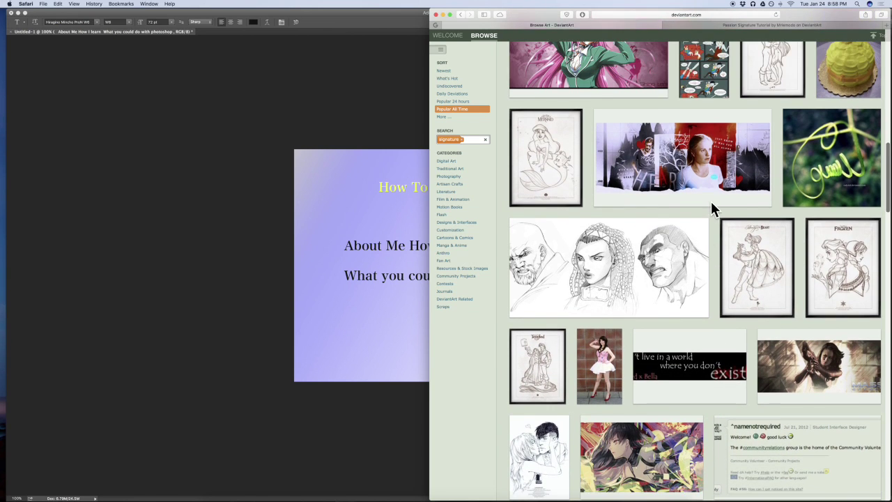
{"action": "mouse_move", "coordinate": [713, 209]}
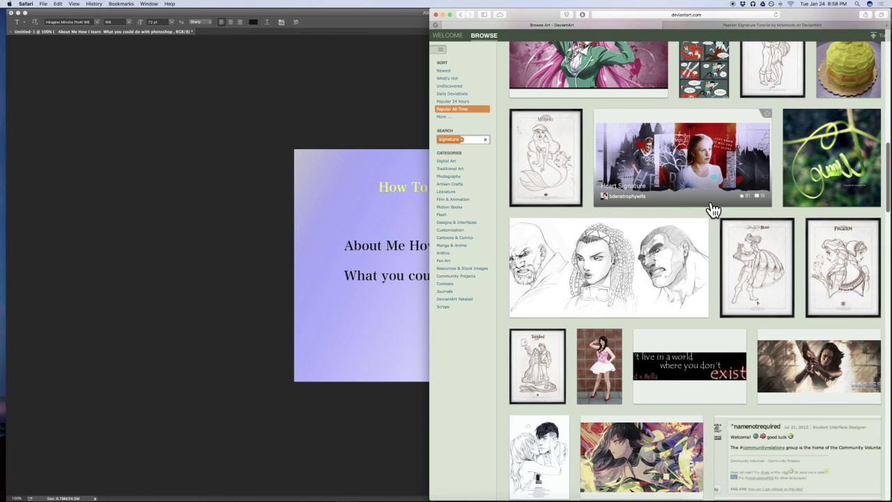
{"action": "scroll", "coordinate": [713, 209], "scroll_direction": "up", "scroll_amount": 5}
{"action": "scroll", "coordinate": [713, 209], "scroll_direction": "up", "scroll_amount": 8}
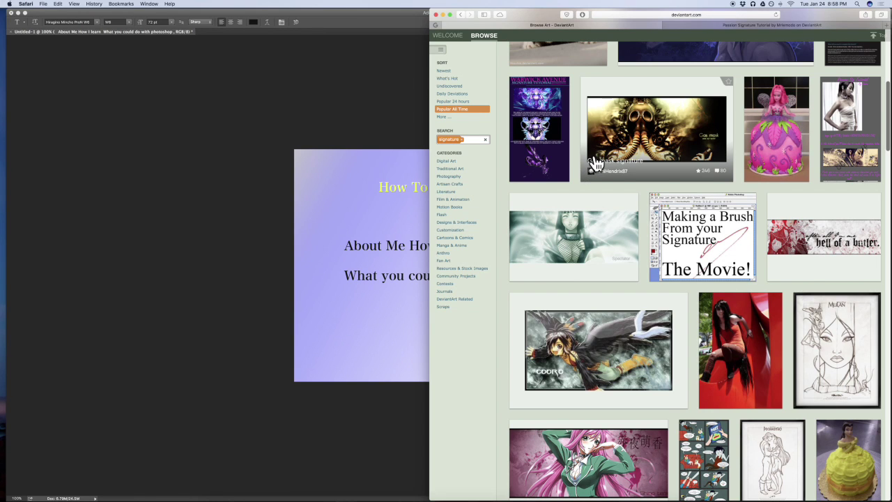
{"action": "scroll", "coordinate": [607, 233], "scroll_direction": "up", "scroll_amount": 4}
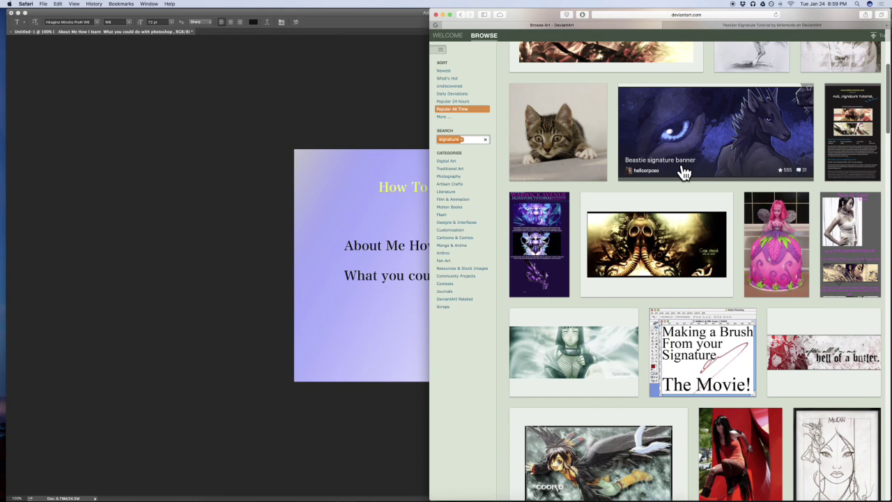
{"action": "scroll", "coordinate": [685, 172], "scroll_direction": "up", "scroll_amount": 4}
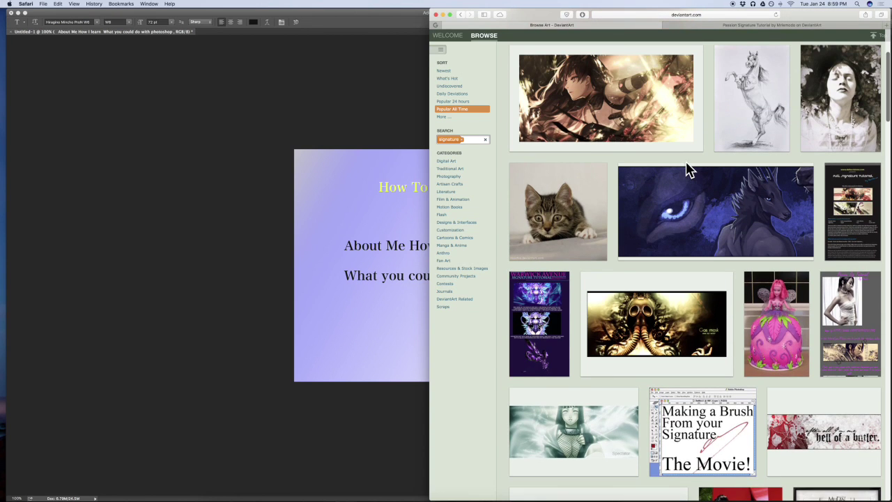
{"action": "scroll", "coordinate": [689, 171], "scroll_direction": "up", "scroll_amount": 3}
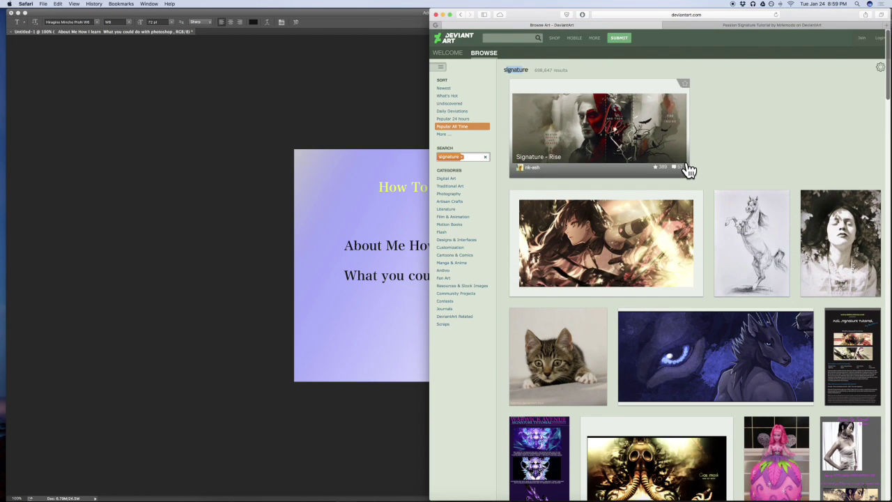
{"action": "scroll", "coordinate": [689, 170], "scroll_direction": "down", "scroll_amount": 4}
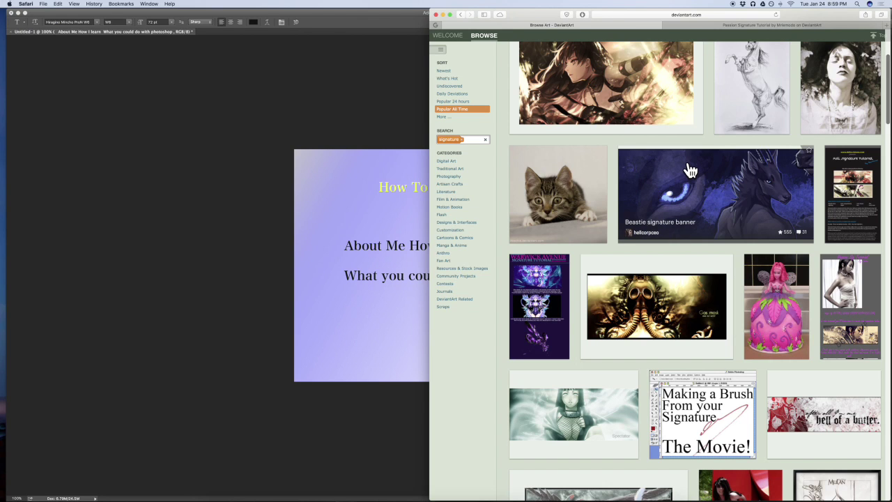
{"action": "scroll", "coordinate": [691, 171], "scroll_direction": "down", "scroll_amount": 1}
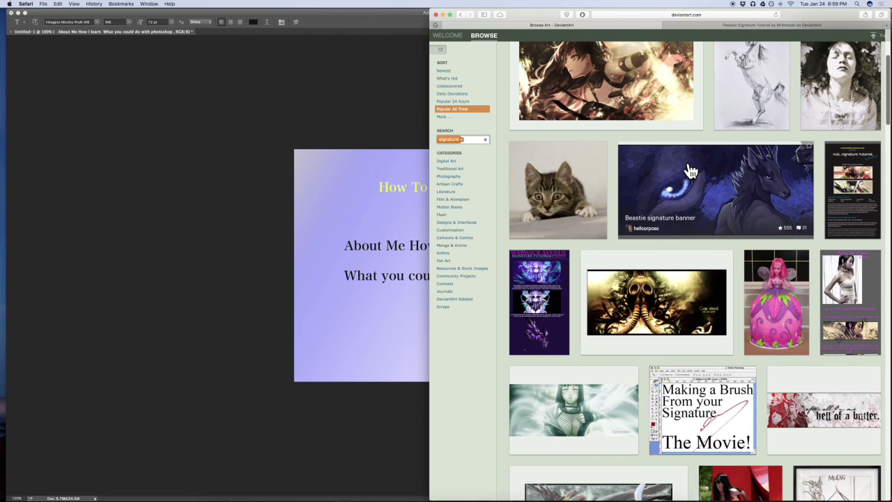
{"action": "scroll", "coordinate": [690, 171], "scroll_direction": "down", "scroll_amount": 3}
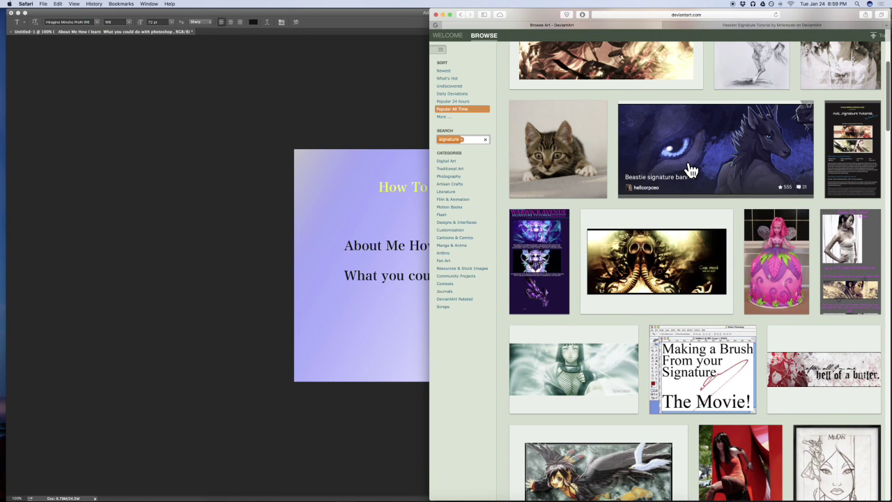
{"action": "scroll", "coordinate": [604, 230], "scroll_direction": "down", "scroll_amount": 3}
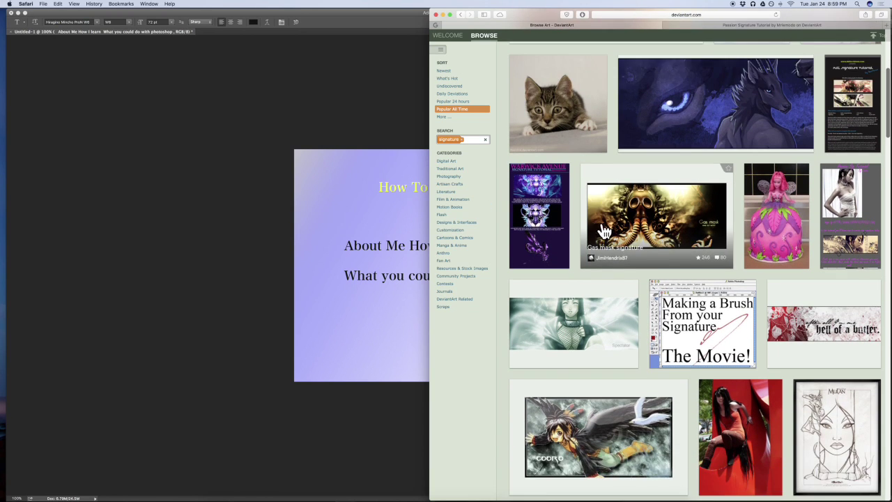
- Switch to Photoshop and delete the line "About Me How I learn" from the black text layer
{"action": "left_click", "coordinate": [348, 219]}
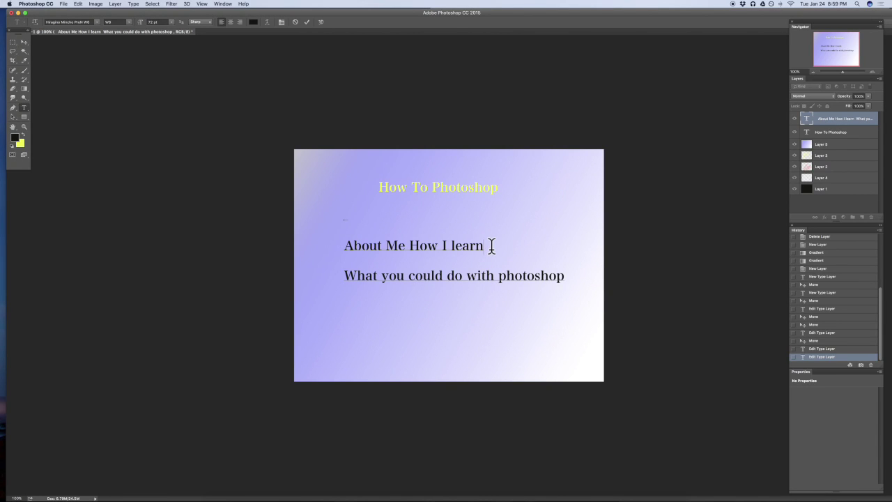
{"action": "left_click_drag", "start_coordinate": [491, 246], "coordinate": [292, 235]}
{"action": "key", "text": "BackSpace"}
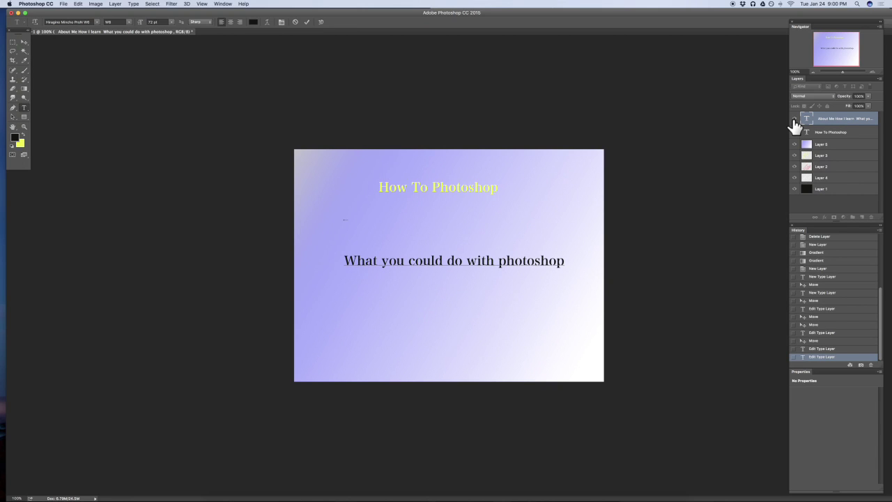
- Commit the text edit and hide the "What you could do with photoshop" and "How To Photoshop" text layers
{"action": "left_click", "coordinate": [794, 121]}
{"action": "left_click", "coordinate": [795, 122]}
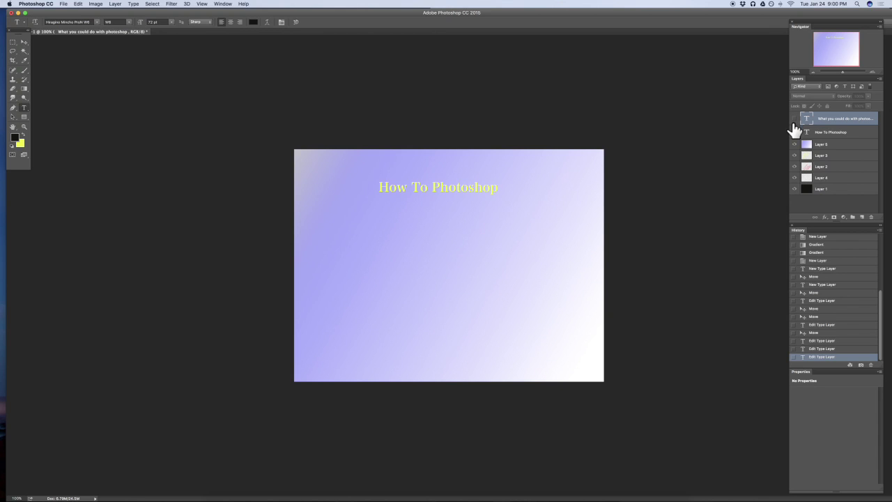
{"action": "left_click", "coordinate": [794, 131]}
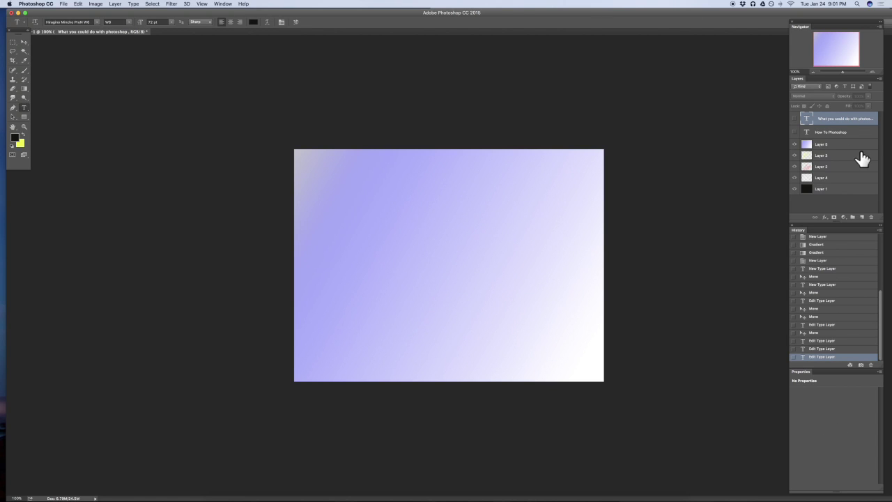
{"action": "mouse_move", "coordinate": [843, 72]}
{"action": "left_mouse_down"}
{"action": "mouse_move", "coordinate": [816, 72]}
{"action": "mouse_move", "coordinate": [844, 72]}
{"action": "left_mouse_up"}
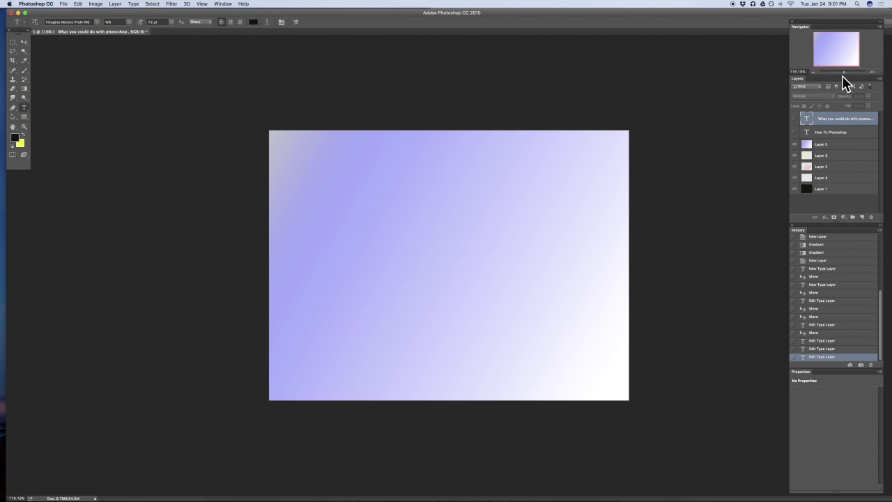
- Hide the gradient on Layer 5, check Layer 3 by toggling its visibility, and select Layer 5
{"action": "left_click", "coordinate": [814, 71]}
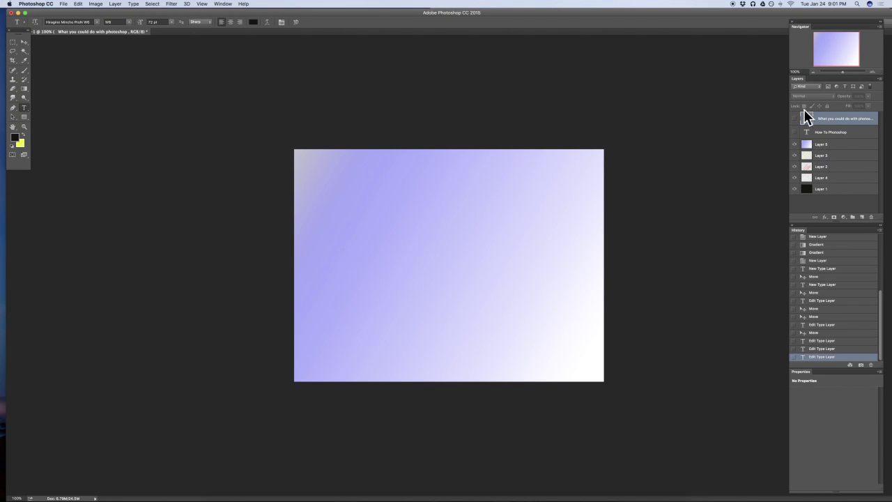
{"action": "left_click", "coordinate": [796, 144]}
{"action": "left_click", "coordinate": [796, 144]}
{"action": "left_click", "coordinate": [795, 144]}
{"action": "left_click", "coordinate": [794, 155]}
{"action": "left_click", "coordinate": [795, 155]}
{"action": "left_click", "coordinate": [806, 144]}
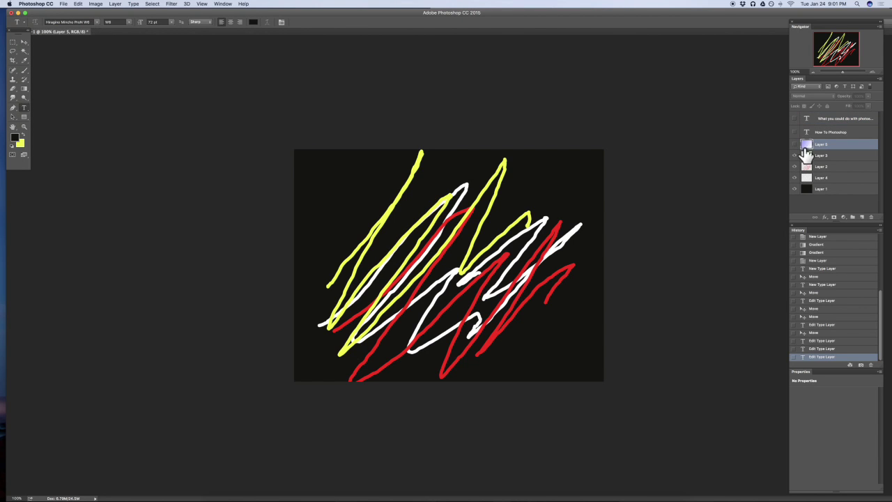
- Use the Move tool on the hidden Layer 5, and shift the yellow scribble on Layer 3 slightly down
{"action": "left_click", "coordinate": [25, 44]}
{"action": "left_click_drag", "start_coordinate": [355, 235], "coordinate": [426, 239]}
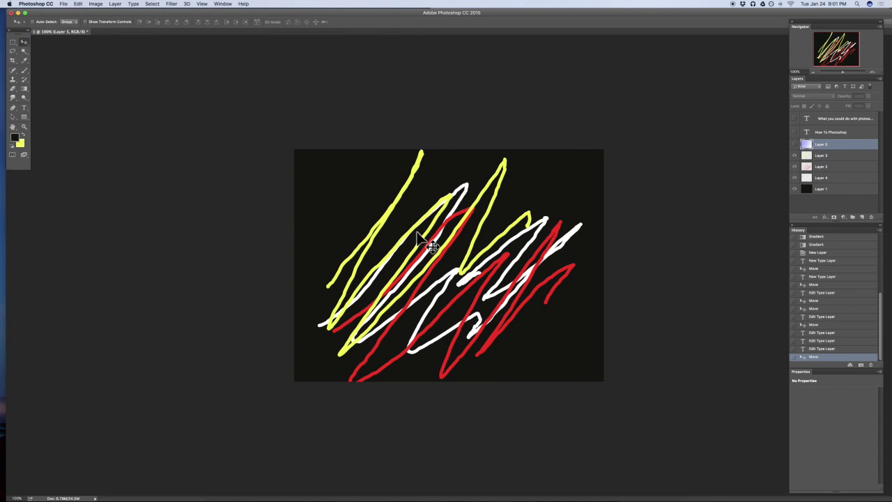
{"action": "left_click", "coordinate": [826, 156]}
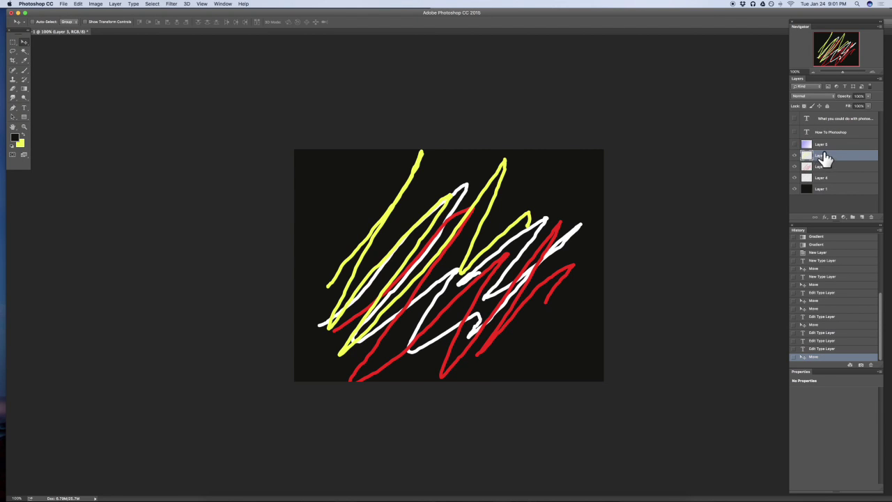
{"action": "mouse_move", "coordinate": [462, 234]}
{"action": "left_mouse_down"}
{"action": "mouse_move", "coordinate": [485, 232]}
{"action": "mouse_move", "coordinate": [467, 232]}
{"action": "mouse_move", "coordinate": [460, 249]}
{"action": "mouse_move", "coordinate": [441, 238]}
{"action": "mouse_move", "coordinate": [474, 230]}
{"action": "mouse_move", "coordinate": [466, 237]}
{"action": "left_mouse_up"}
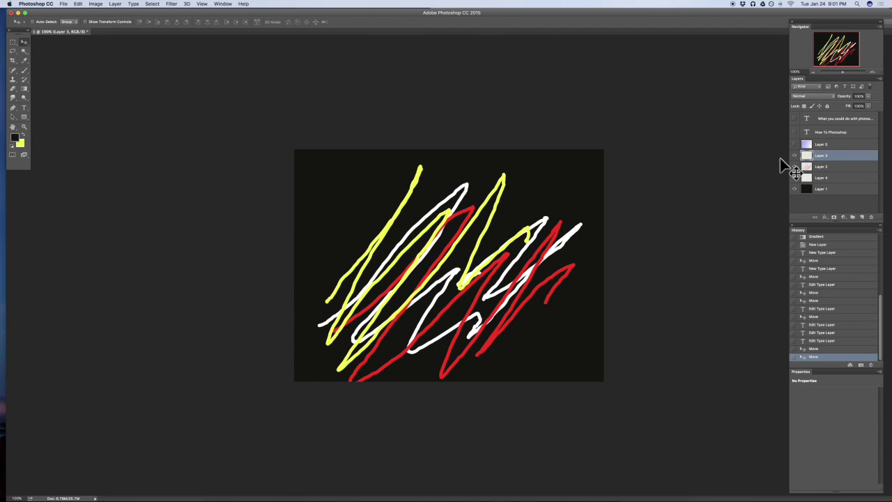
- Hide Layer 2, shift its red scribble to the right, and move Layer 3's yellow scribble to the right
{"action": "left_click", "coordinate": [795, 155]}
{"action": "left_click", "coordinate": [808, 167]}
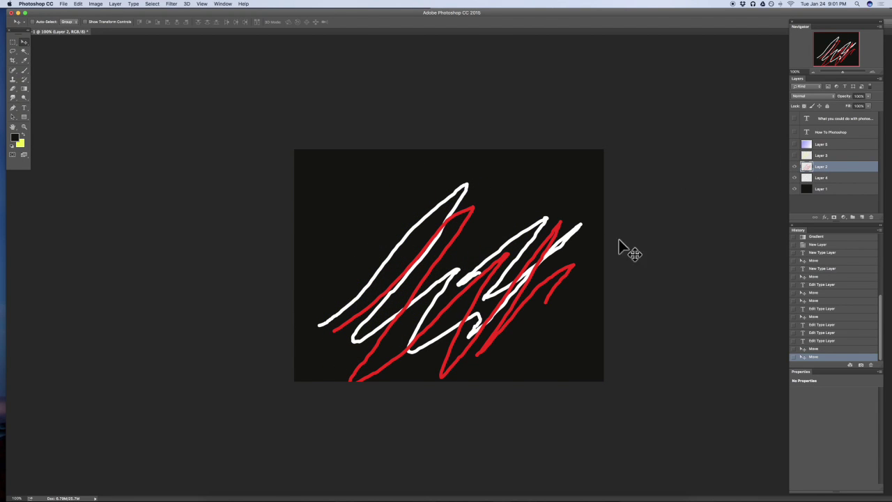
{"action": "left_click", "coordinate": [795, 167]}
{"action": "left_click", "coordinate": [795, 155]}
{"action": "left_click_drag", "start_coordinate": [402, 285], "coordinate": [422, 284]}
{"action": "left_click", "coordinate": [809, 160]}
{"action": "left_click_drag", "start_coordinate": [502, 237], "coordinate": [543, 237]}
- Select Layer 4 and hide Layers 3 and 4 so that only the black Layer 1 is shown
{"action": "left_click", "coordinate": [801, 180]}
{"action": "left_click", "coordinate": [794, 179]}
{"action": "left_click", "coordinate": [794, 179]}
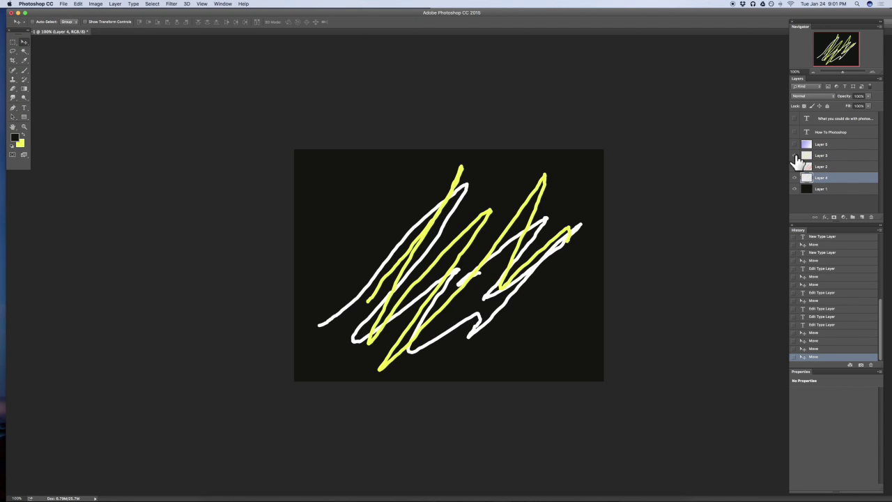
{"action": "left_click", "coordinate": [794, 157]}
{"action": "left_click", "coordinate": [795, 179]}
{"action": "left_click", "coordinate": [795, 167]}
{"action": "left_click", "coordinate": [795, 167]}
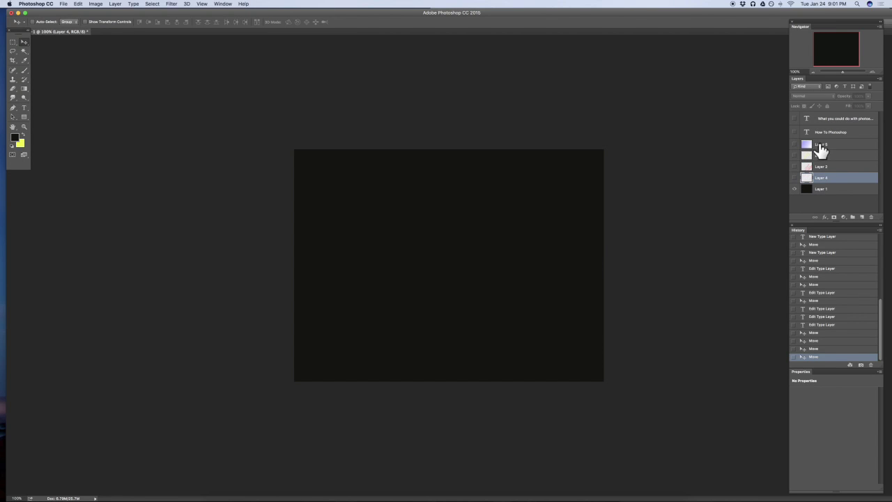
- Show Layer 5, nudge the hidden Layer 4 and the gradient with the Move tool, and hide Layer 5 again
{"action": "left_click", "coordinate": [795, 144]}
{"action": "left_click_drag", "start_coordinate": [565, 251], "coordinate": [509, 251]}
{"action": "left_click", "coordinate": [852, 145]}
{"action": "left_click_drag", "start_coordinate": [606, 208], "coordinate": [583, 199]}
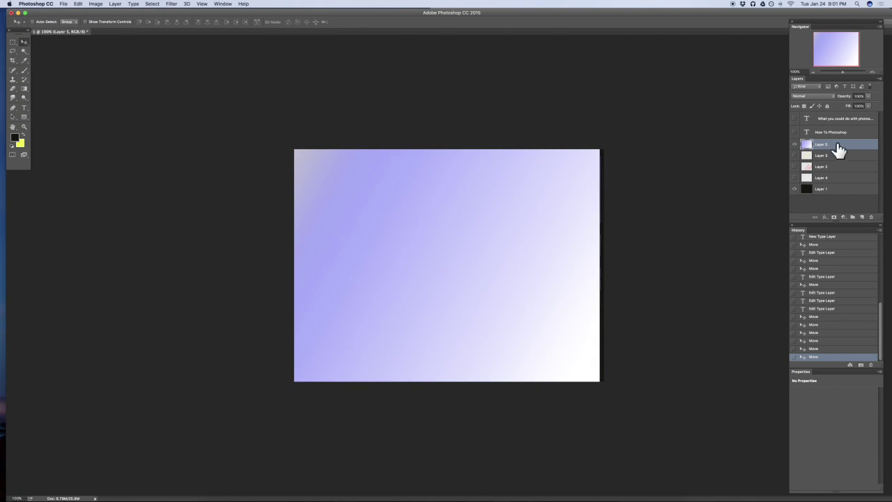
{"action": "left_click", "coordinate": [795, 145]}
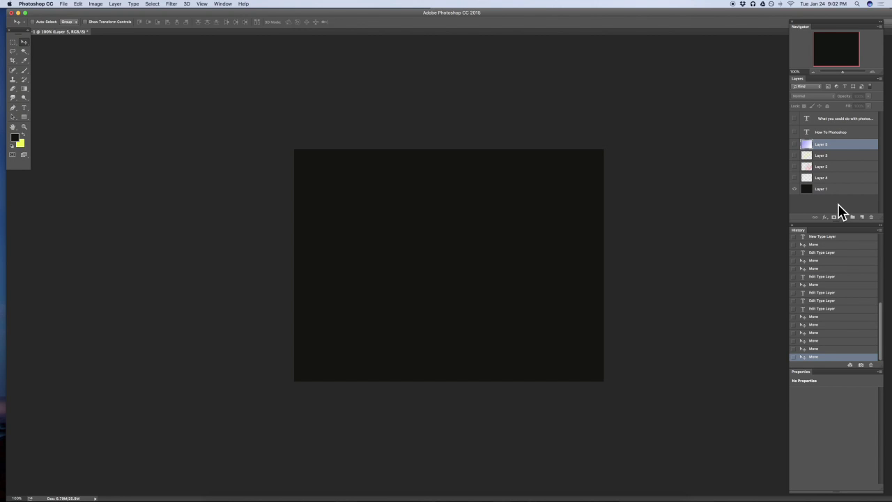
- Select Layer 3 and compare it with Layer 4 by showing each one alone over the black background
{"action": "left_click", "coordinate": [794, 154]}
{"action": "left_click", "coordinate": [817, 156]}
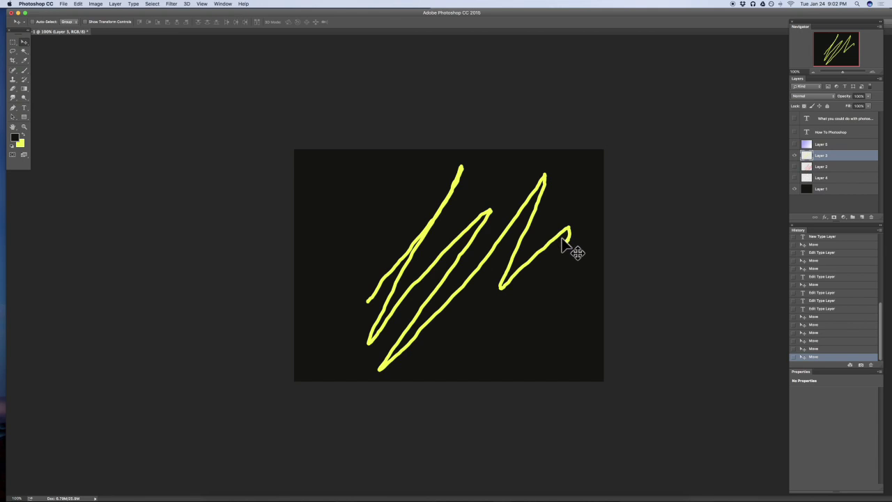
{"action": "left_click", "coordinate": [794, 155]}
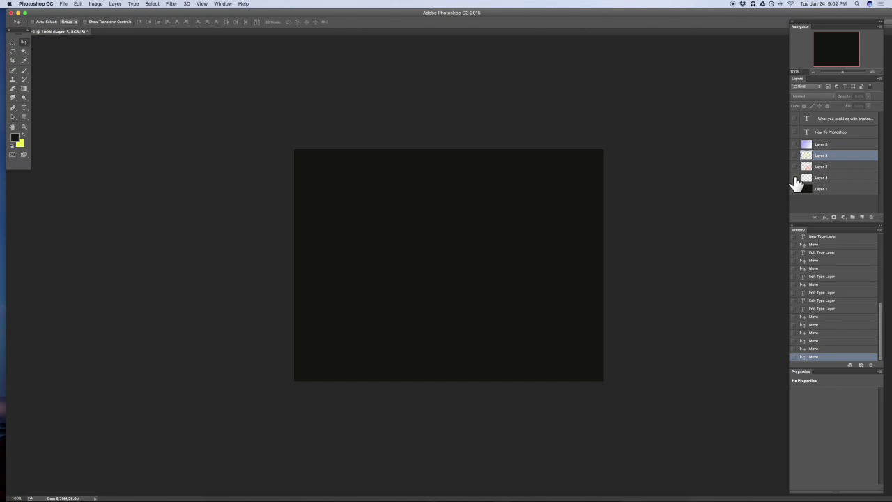
{"action": "left_click", "coordinate": [794, 178]}
{"action": "left_click", "coordinate": [795, 178]}
{"action": "left_click", "coordinate": [794, 179]}
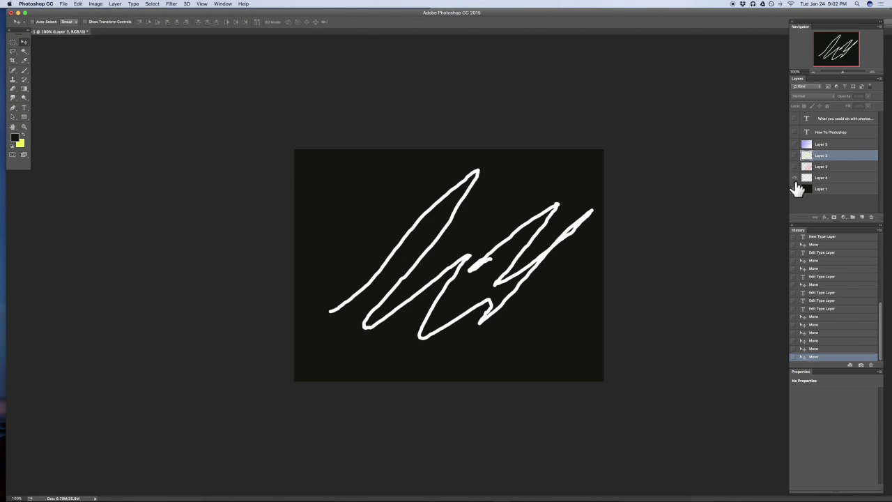
- Check Layers 1 and 4 by toggling their visibility, and show Layers 2 and 3 together with them
{"action": "left_click", "coordinate": [795, 189]}
{"action": "left_click", "coordinate": [794, 178]}
{"action": "left_click", "coordinate": [795, 189]}
{"action": "left_click", "coordinate": [794, 178]}
{"action": "left_click", "coordinate": [795, 167]}
{"action": "left_click", "coordinate": [794, 167]}
{"action": "left_click", "coordinate": [794, 154]}
{"action": "left_click", "coordinate": [794, 167]}
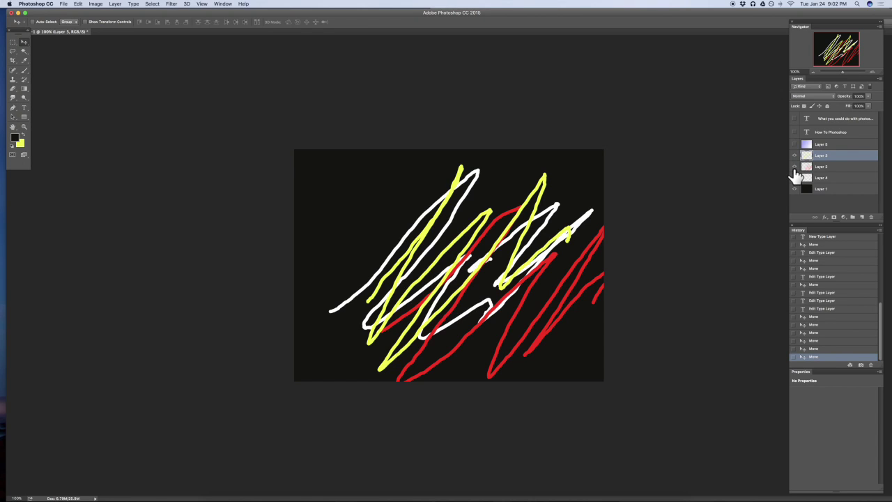
- Erase the upper tip and a middle section of the yellow scribble on Layer 3, with the red Layer 2 hidden
{"action": "left_click", "coordinate": [16, 90]}
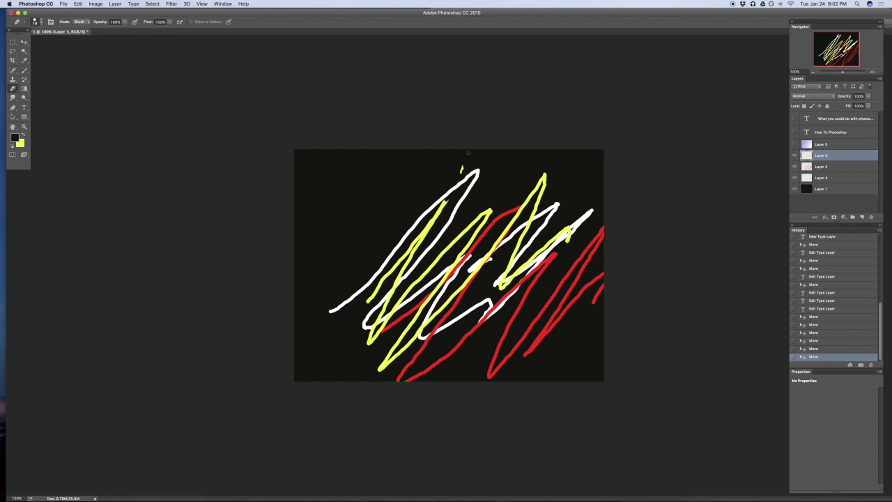
{"action": "left_click", "coordinate": [460, 171]}
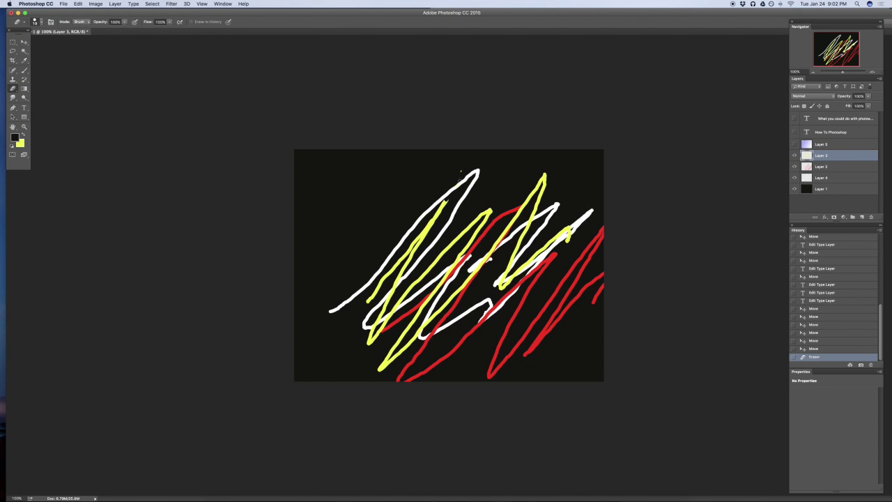
{"action": "left_click", "coordinate": [795, 166]}
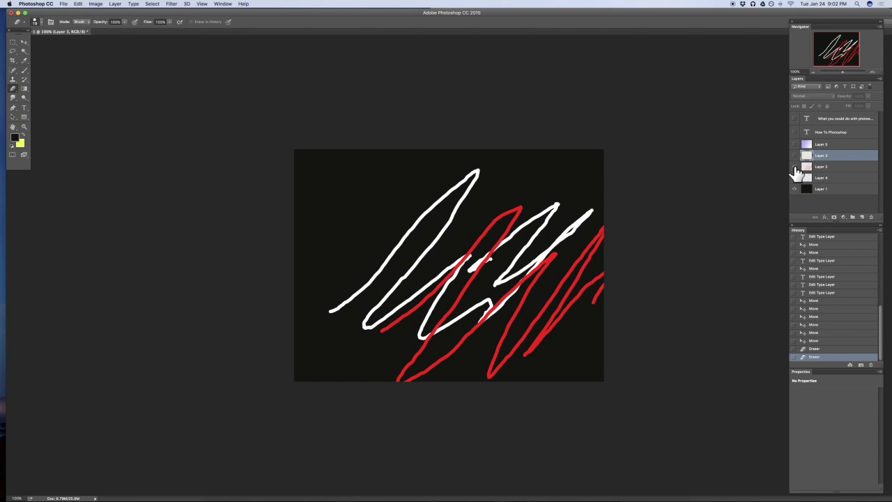
{"action": "left_click", "coordinate": [795, 178]}
{"action": "left_click", "coordinate": [795, 178]}
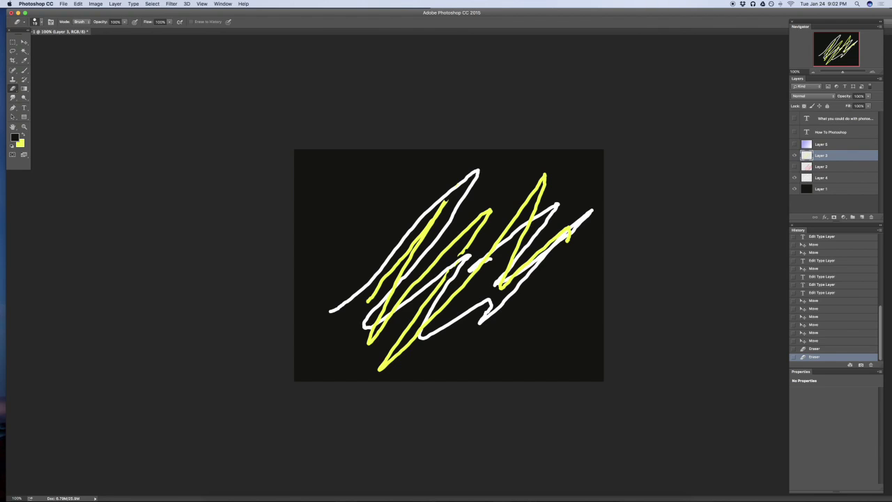
{"action": "left_click_drag", "start_coordinate": [432, 289], "coordinate": [442, 274]}
{"action": "left_click_drag", "start_coordinate": [444, 272], "coordinate": [452, 260]}
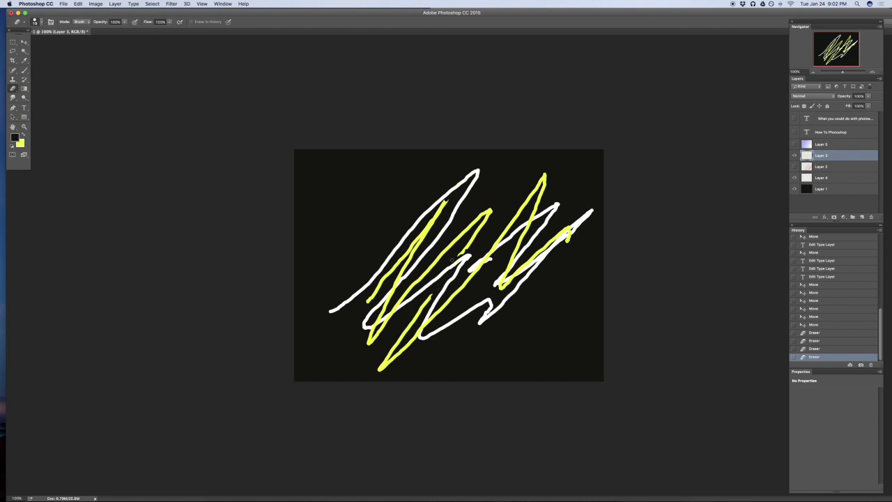
- Show and select Layer 2, and erase several small gaps in its red scribble
{"action": "left_click", "coordinate": [795, 167]}
{"action": "left_click", "coordinate": [822, 167]}
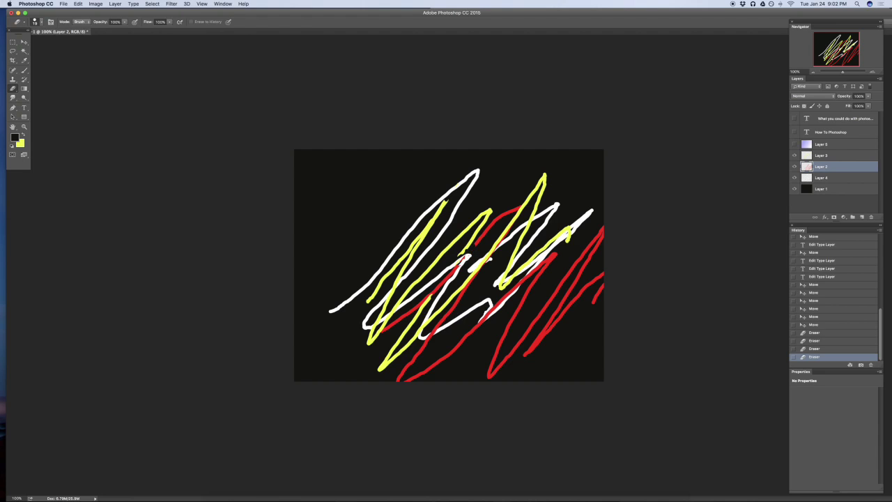
{"action": "left_click_drag", "start_coordinate": [500, 212], "coordinate": [503, 219]}
{"action": "left_click", "coordinate": [465, 295]}
{"action": "left_click_drag", "start_coordinate": [499, 303], "coordinate": [505, 299]}
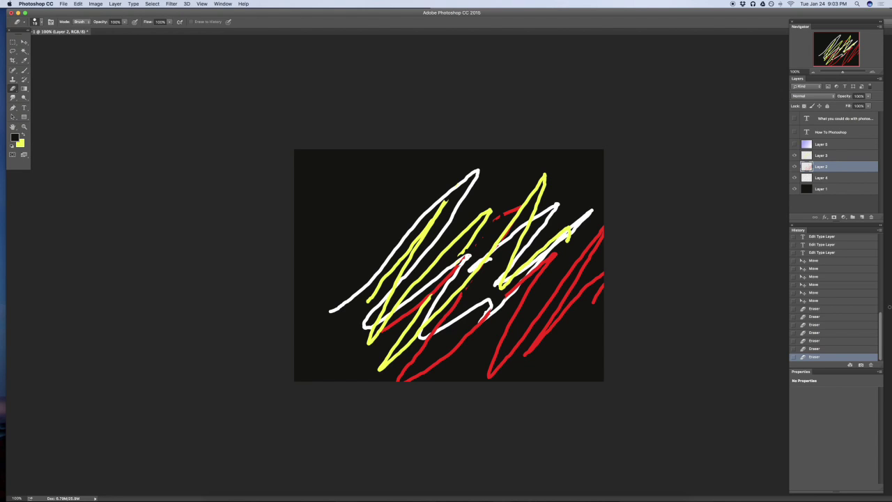
- Step back and forth through the Eraser history states, and revert to the third one to undo the red erasures
{"action": "left_click", "coordinate": [816, 316]}
{"action": "left_click", "coordinate": [818, 332]}
{"action": "left_click", "coordinate": [821, 341]}
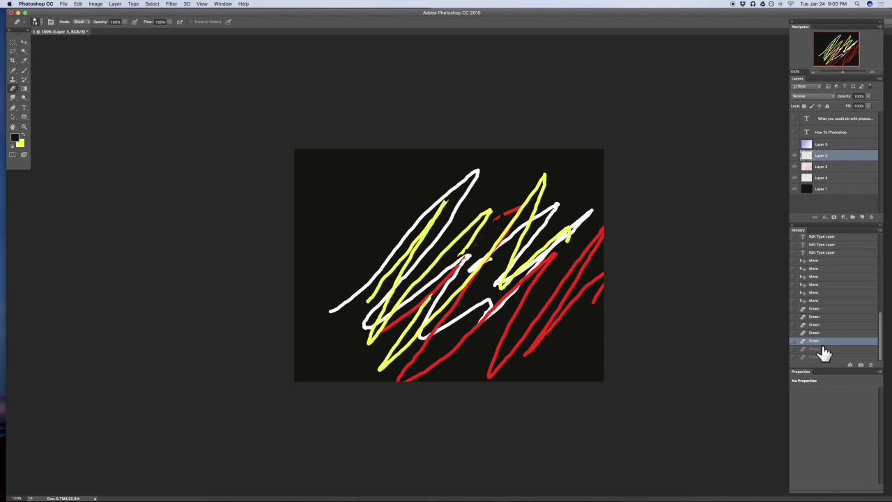
{"action": "left_click", "coordinate": [822, 333]}
{"action": "key", "text": "XF86AudioLowerVolume"}
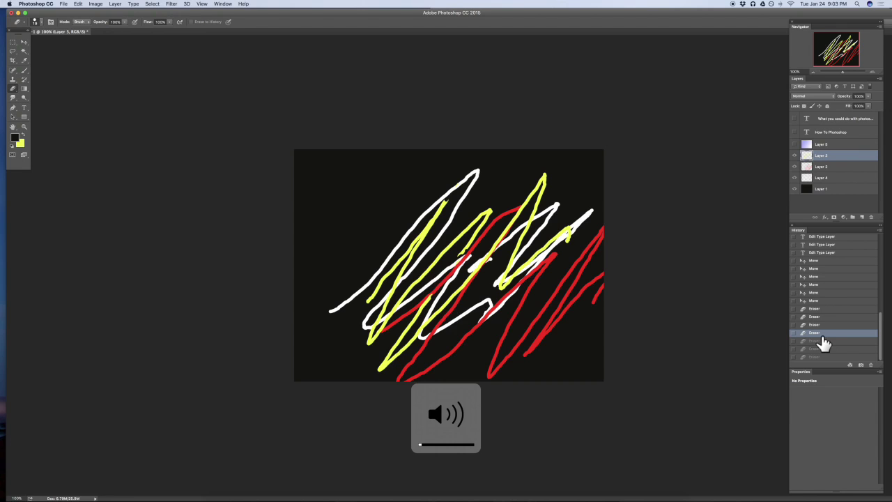
{"action": "left_click", "coordinate": [821, 325]}
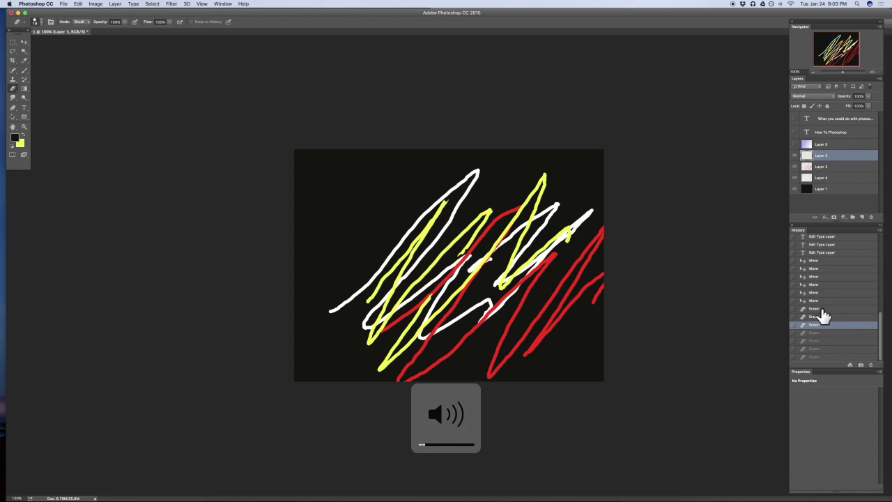
{"action": "left_click", "coordinate": [821, 309]}
{"action": "left_click", "coordinate": [827, 325]}
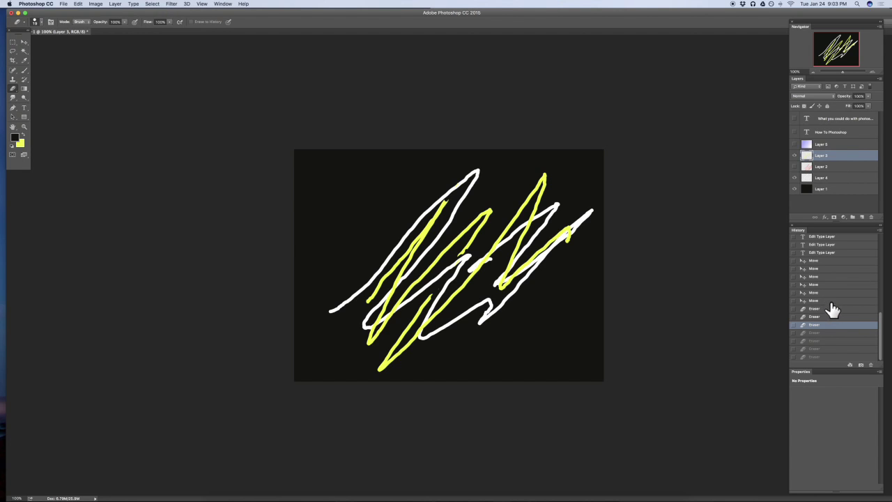
{"action": "left_click", "coordinate": [829, 342]}
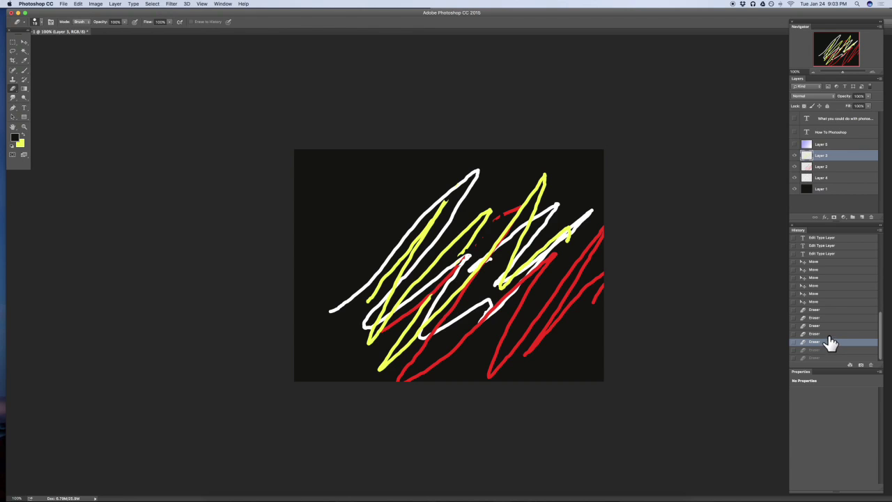
{"action": "left_click", "coordinate": [828, 318]}
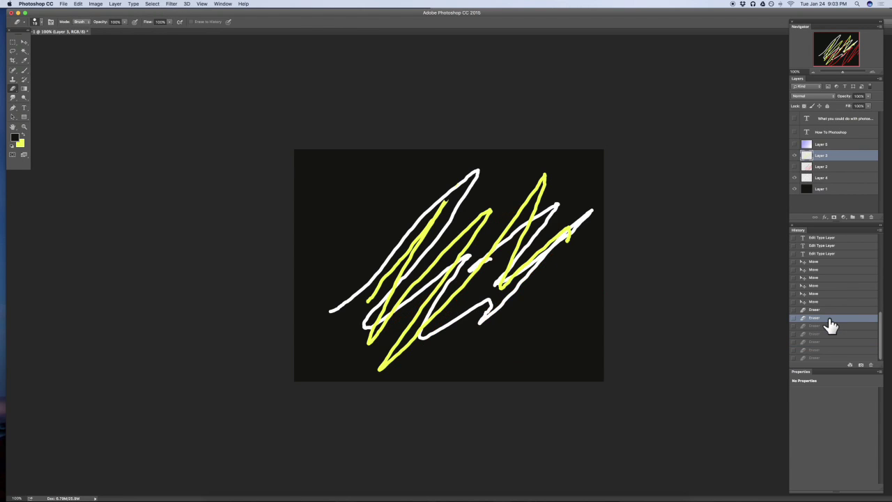
{"action": "left_click", "coordinate": [831, 328]}
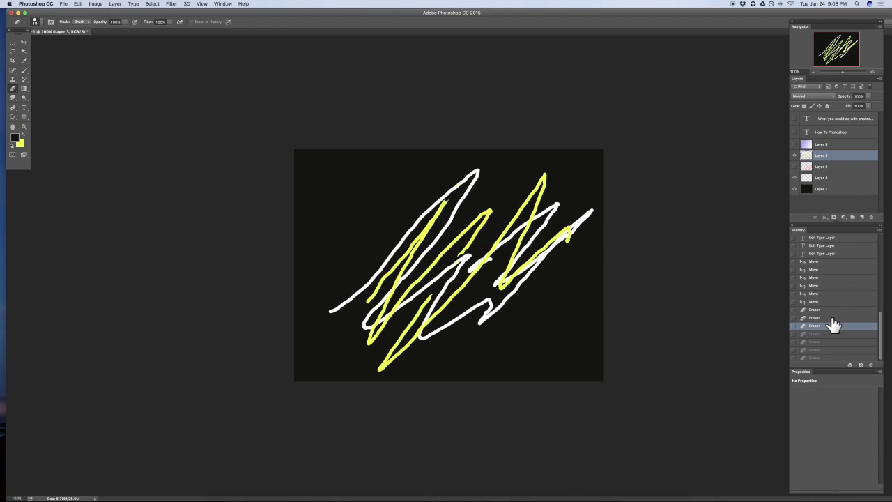
- Activate the Brush tool, swap the foreground and background colors, and set the foreground color to bright magenta
{"action": "left_click", "coordinate": [24, 71]}
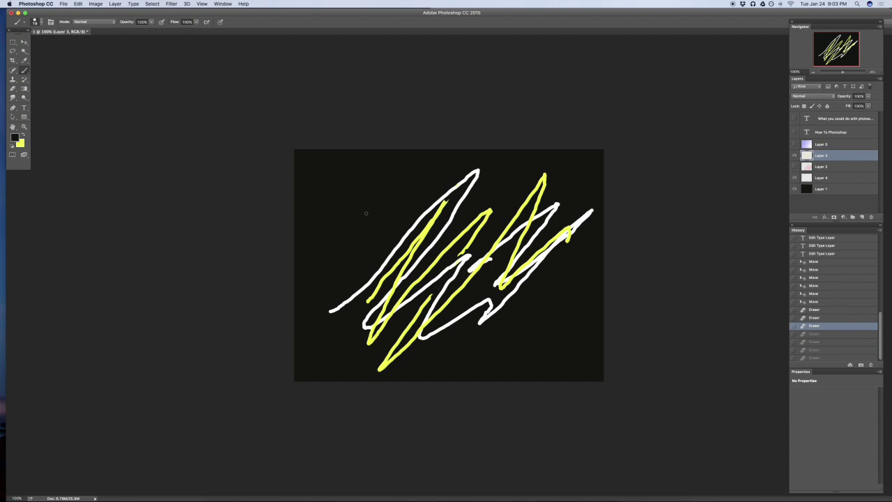
{"action": "left_click", "coordinate": [23, 135]}
{"action": "left_click", "coordinate": [14, 138]}
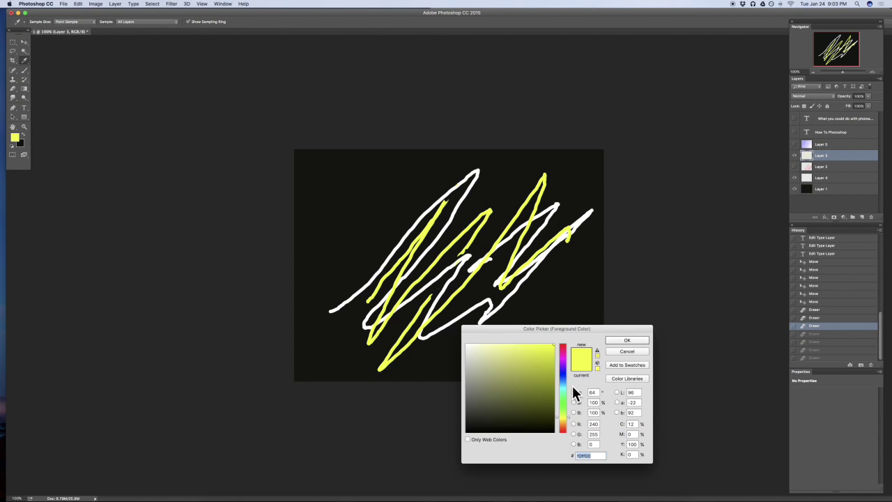
{"action": "left_click", "coordinate": [563, 356]}
{"action": "left_click", "coordinate": [552, 347]}
{"action": "left_click", "coordinate": [627, 340]}
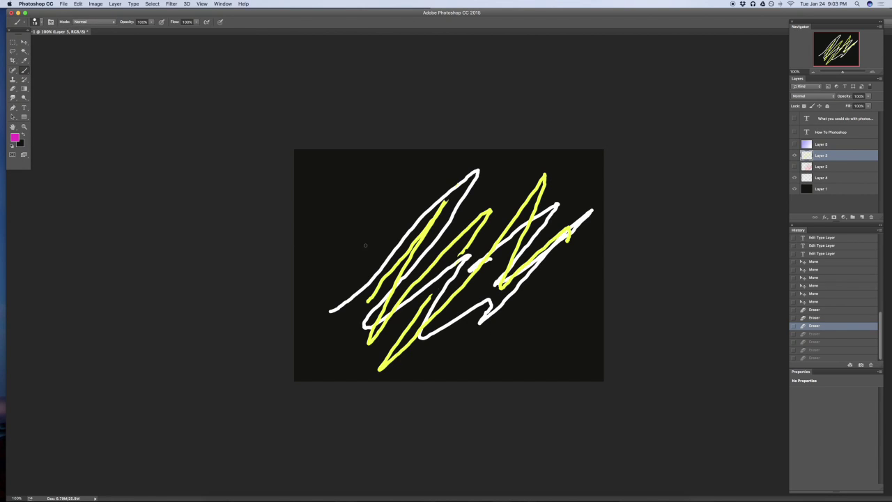
- Paint a short magenta zigzag on Layer 3 beside the upper part of the white scribble, and check its history state
{"action": "mouse_move", "coordinate": [332, 251]}
{"action": "left_mouse_down"}
{"action": "mouse_move", "coordinate": [378, 216]}
{"action": "mouse_move", "coordinate": [408, 252]}
{"action": "mouse_move", "coordinate": [399, 263]}
{"action": "left_mouse_up"}
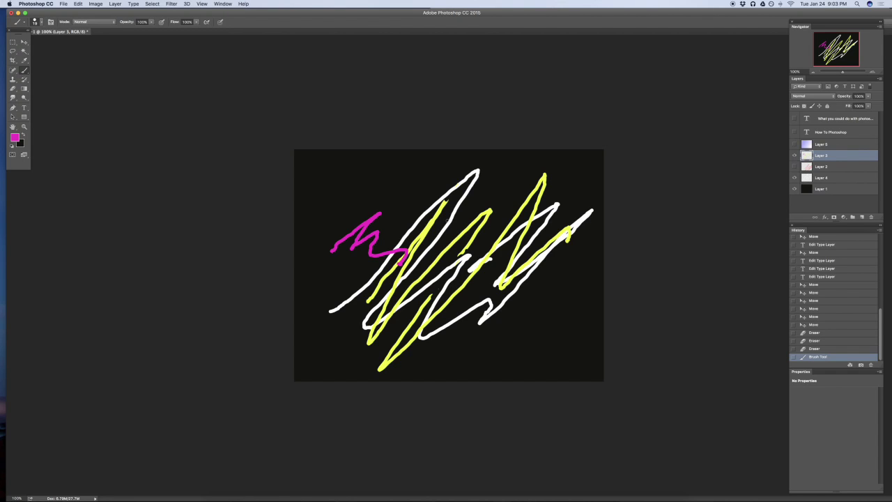
{"action": "left_click", "coordinate": [814, 348]}
{"action": "left_click", "coordinate": [812, 356]}
- Paint a second magenta stroke across the scribbles, revert to the first brush stroke, and show the red Layer 2
{"action": "mouse_move", "coordinate": [398, 261]}
{"action": "left_mouse_down"}
{"action": "mouse_move", "coordinate": [375, 303]}
{"action": "mouse_move", "coordinate": [512, 225]}
{"action": "mouse_move", "coordinate": [516, 312]}
{"action": "left_mouse_up"}
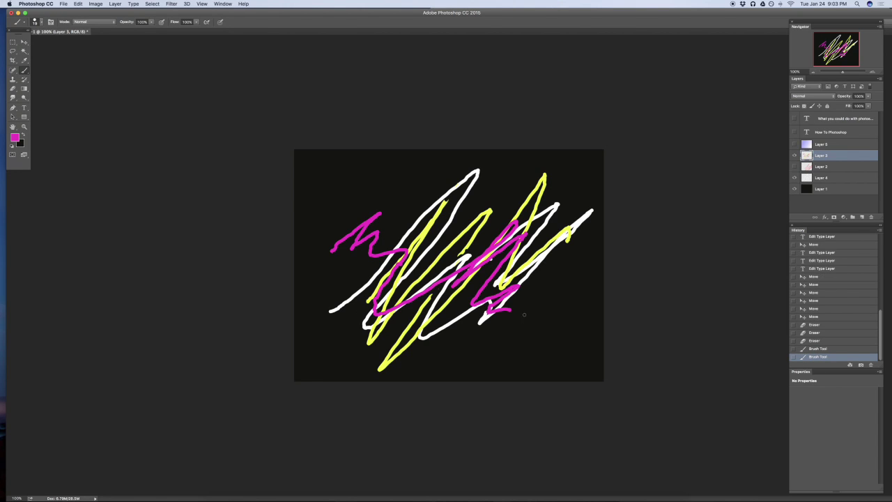
{"action": "left_click", "coordinate": [819, 348]}
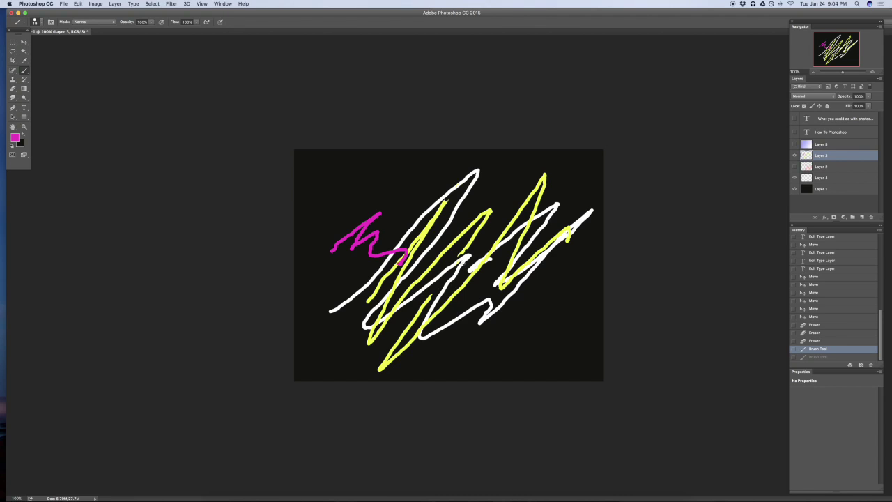
{"action": "left_click", "coordinate": [795, 168]}
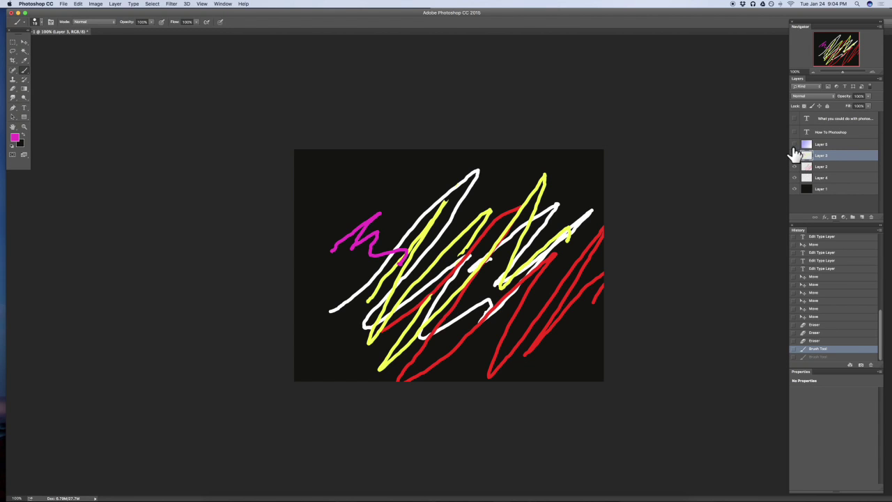
- Show and hide Layer 5 and the two text layers to demonstrate layer visibility, leaving all three hidden
{"action": "left_click", "coordinate": [795, 144]}
{"action": "left_click", "coordinate": [795, 145]}
{"action": "left_click", "coordinate": [795, 133]}
{"action": "left_click", "coordinate": [795, 133]}
{"action": "left_click", "coordinate": [794, 132]}
{"action": "left_click", "coordinate": [795, 119]}
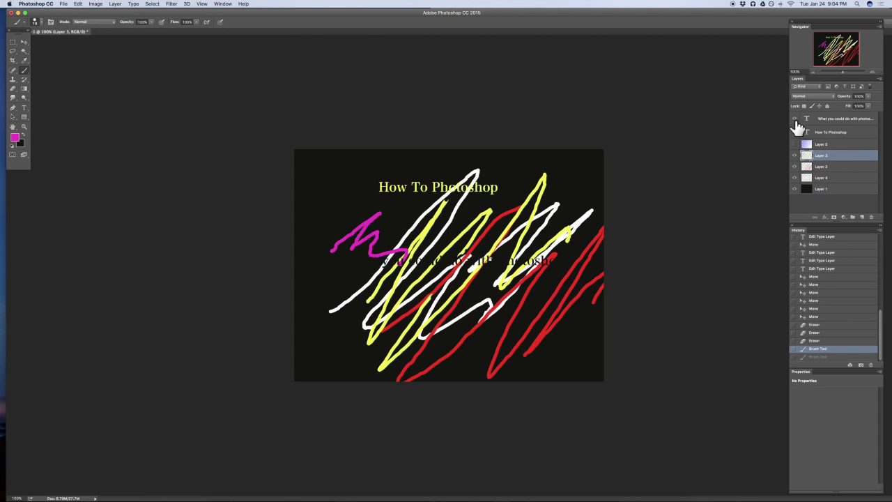
{"action": "left_click", "coordinate": [795, 118]}
{"action": "left_click", "coordinate": [794, 131]}
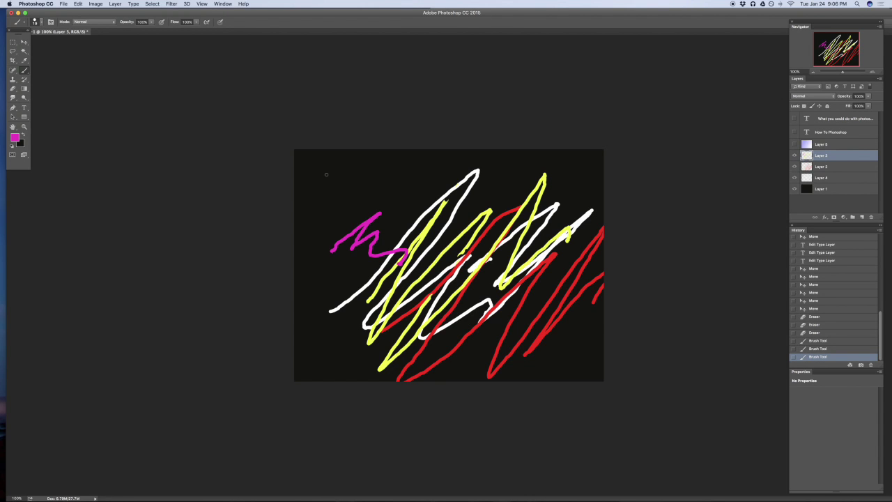
- Switch to the DeviantArt page in Safari and browse the signature artwork results for design examples
{"action": "key", "text": "ctrl+Up"}
{"action": "left_click", "coordinate": [871, 221]}
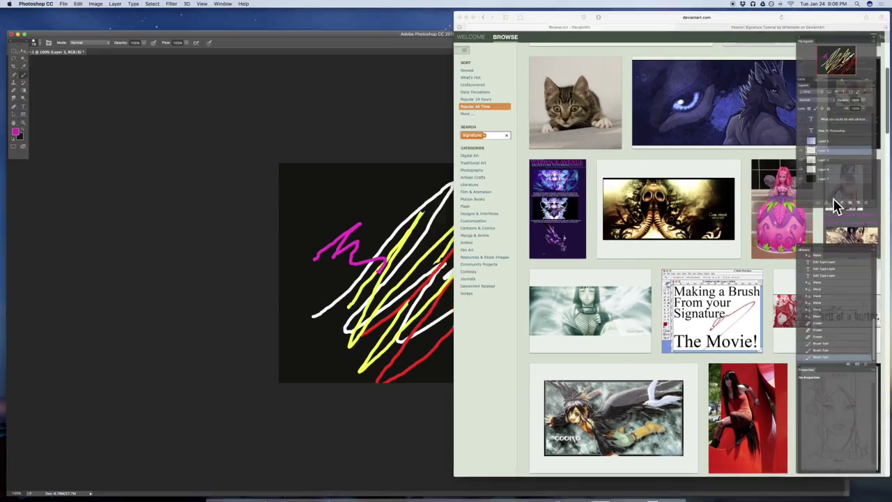
{"action": "scroll", "coordinate": [631, 268], "scroll_direction": "down", "scroll_amount": 4}
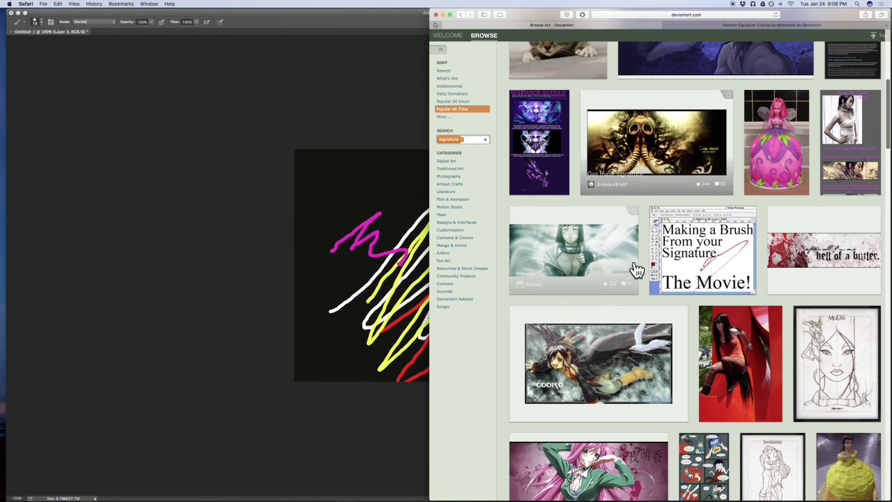
{"action": "scroll", "coordinate": [637, 271], "scroll_direction": "down", "scroll_amount": 1}
{"action": "scroll", "coordinate": [636, 270], "scroll_direction": "down", "scroll_amount": 3}
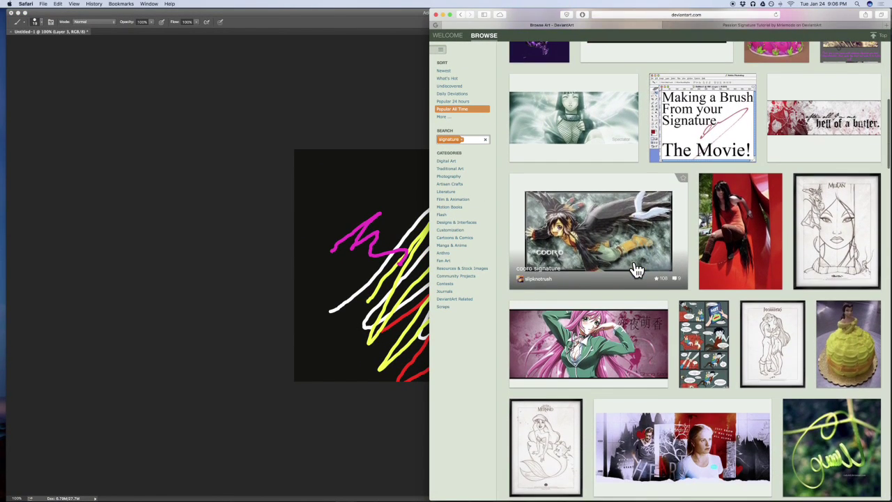
{"action": "scroll", "coordinate": [637, 270], "scroll_direction": "down", "scroll_amount": 3}
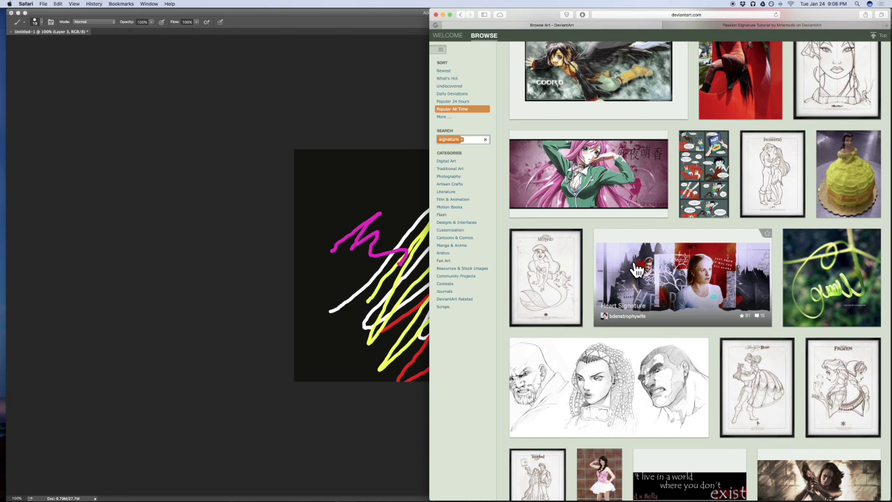
{"action": "scroll", "coordinate": [637, 271], "scroll_direction": "down", "scroll_amount": 2}
{"action": "scroll", "coordinate": [637, 270], "scroll_direction": "up", "scroll_amount": 12}
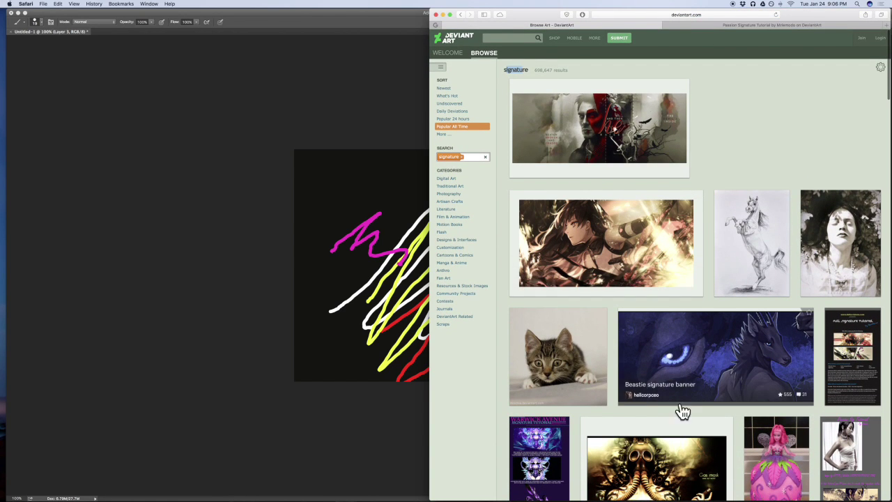
{"action": "scroll", "coordinate": [672, 412], "scroll_direction": "down", "scroll_amount": 4}
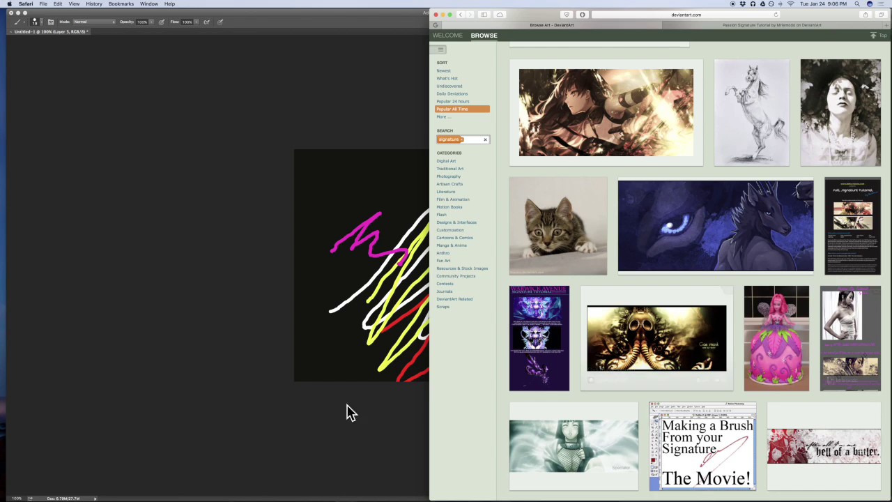
- Return to Photoshop, undock the Untitled-1 document into a floating window, enlarge it slightly, and move it within the workspace
{"action": "left_click", "coordinate": [272, 376]}
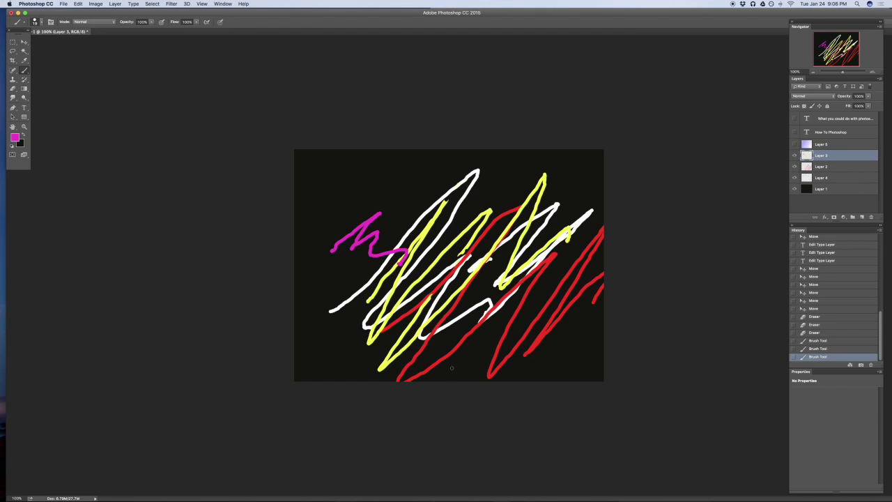
{"action": "mouse_move", "coordinate": [74, 31]}
{"action": "left_mouse_down"}
{"action": "mouse_move", "coordinate": [112, 49]}
{"action": "mouse_move", "coordinate": [71, 33]}
{"action": "mouse_move", "coordinate": [67, 44]}
{"action": "left_mouse_up"}
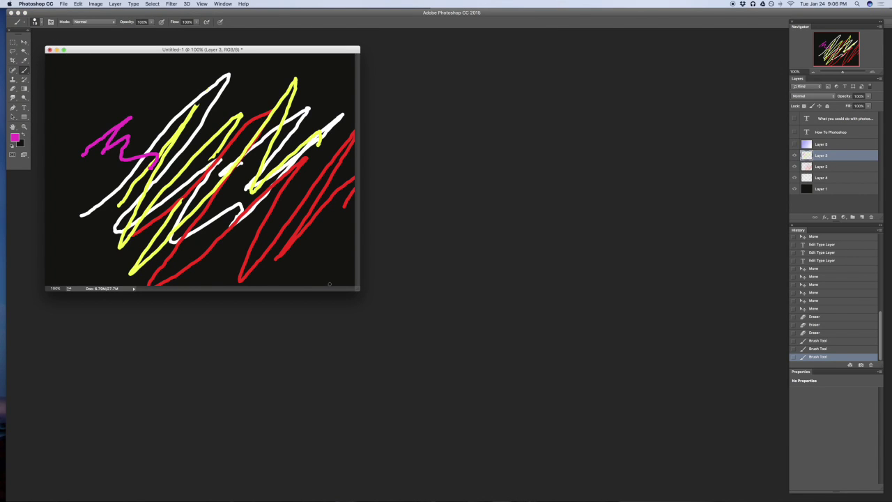
{"action": "left_click_drag", "start_coordinate": [356, 288], "coordinate": [362, 292]}
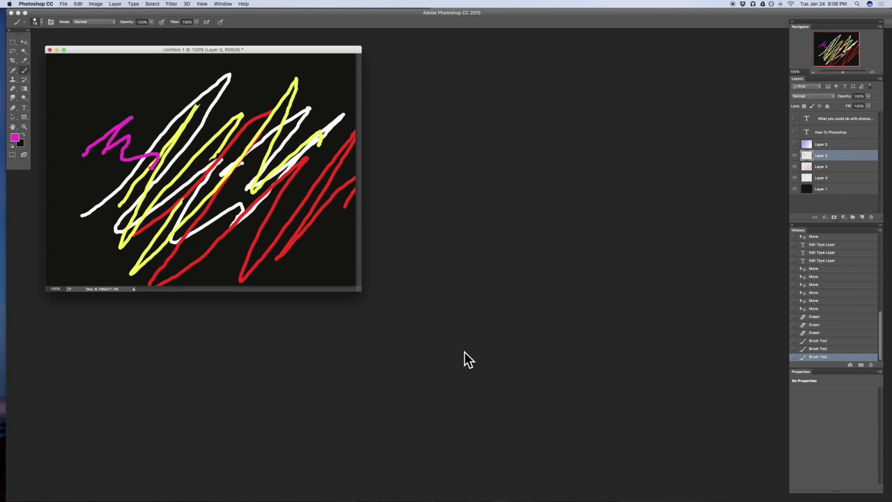
{"action": "left_click_drag", "start_coordinate": [232, 50], "coordinate": [346, 66]}
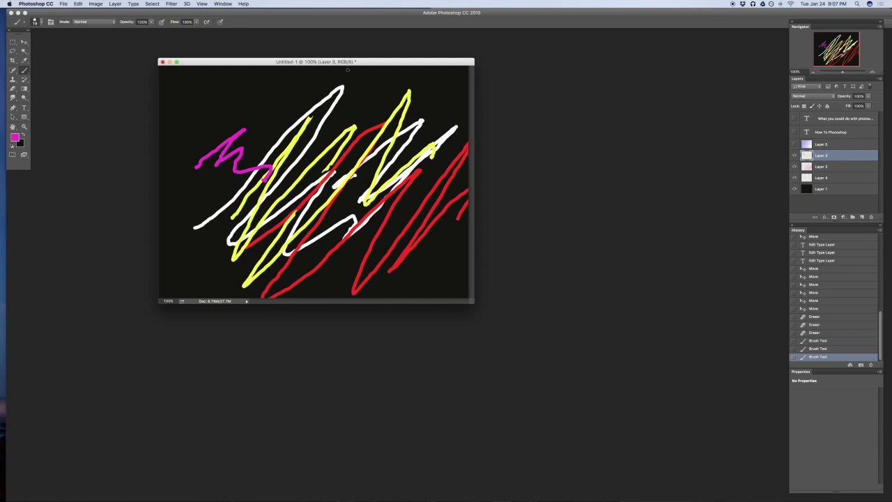